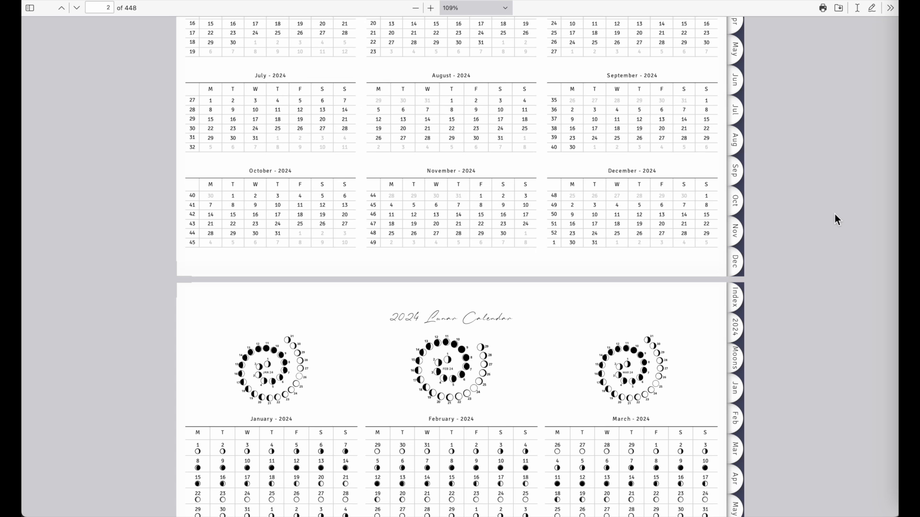
{"action": "scroll", "coordinate": [834, 214], "scroll_direction": "up", "scroll_amount": 5}
{"action": "scroll", "coordinate": [834, 214], "scroll_direction": "down", "scroll_amount": 1}
{"action": "scroll", "coordinate": [835, 214], "scroll_direction": "down", "scroll_amount": 10}
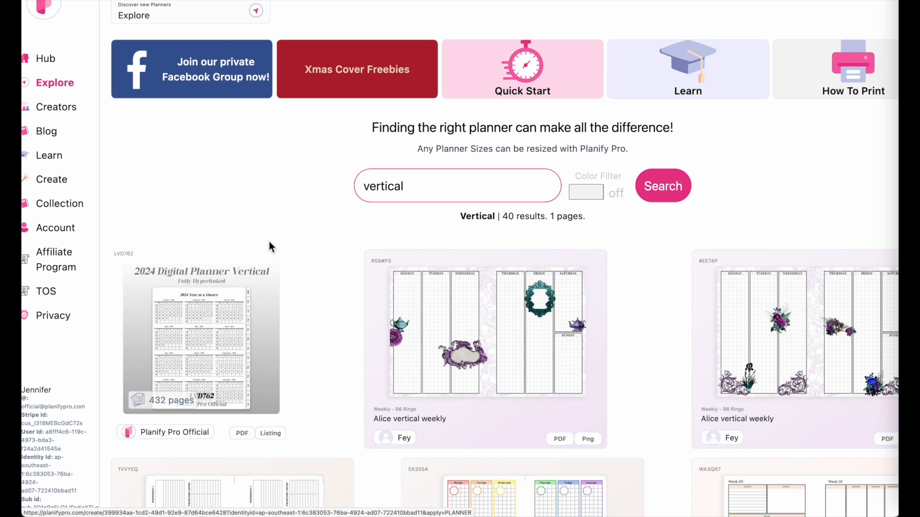
Step: Open the fully hyperlinked 2024 Digital Planner Vertical template (LVD762) for editing and display its list of pages
{"action": "scroll", "coordinate": [203, 303], "scroll_direction": "down", "scroll_amount": 2}
{"action": "scroll", "coordinate": [203, 303], "scroll_direction": "up", "scroll_amount": 5}
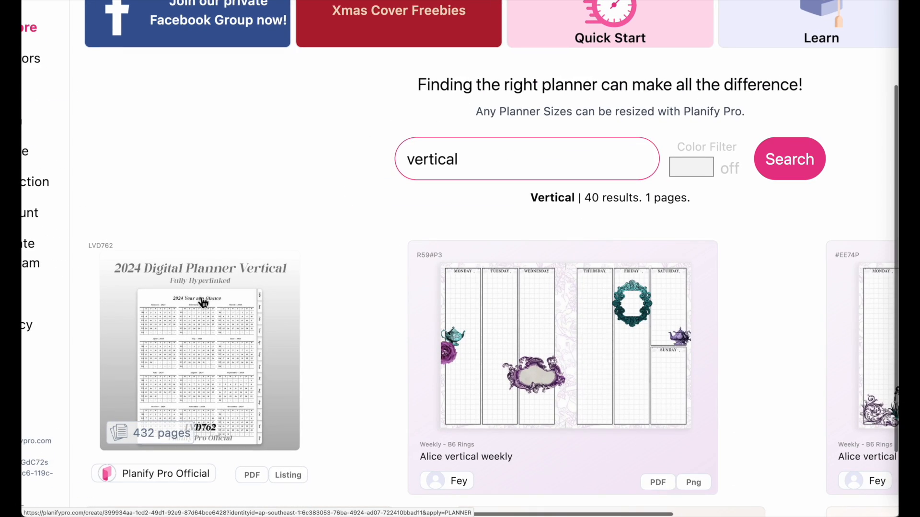
{"action": "scroll", "coordinate": [204, 303], "scroll_direction": "up", "scroll_amount": 2}
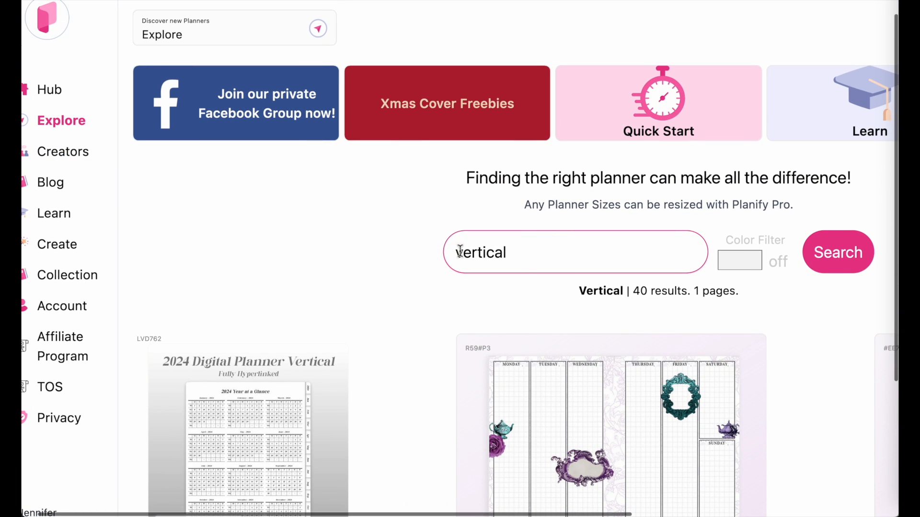
{"action": "scroll", "coordinate": [430, 261], "scroll_direction": "down", "scroll_amount": 3}
{"action": "scroll", "coordinate": [155, 401], "scroll_direction": "up", "scroll_amount": 5}
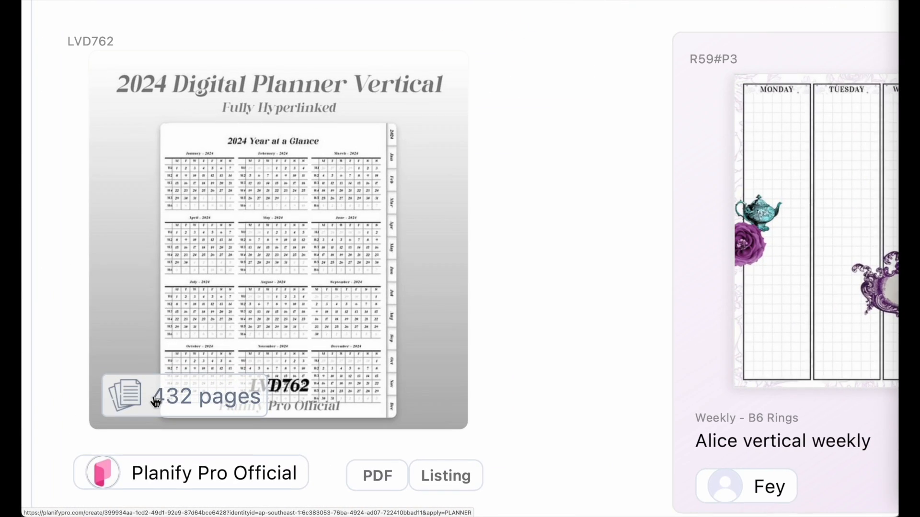
{"action": "scroll", "coordinate": [154, 402], "scroll_direction": "down", "scroll_amount": 5}
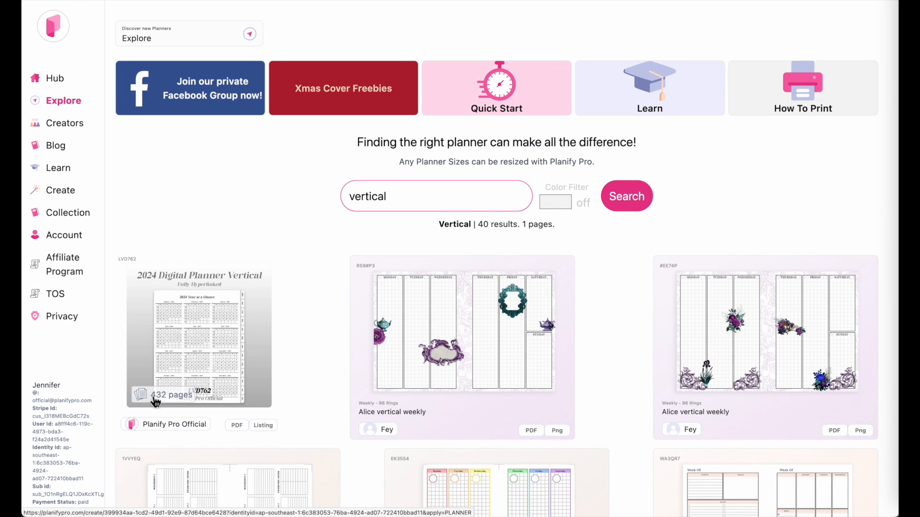
{"action": "left_click", "coordinate": [176, 371]}
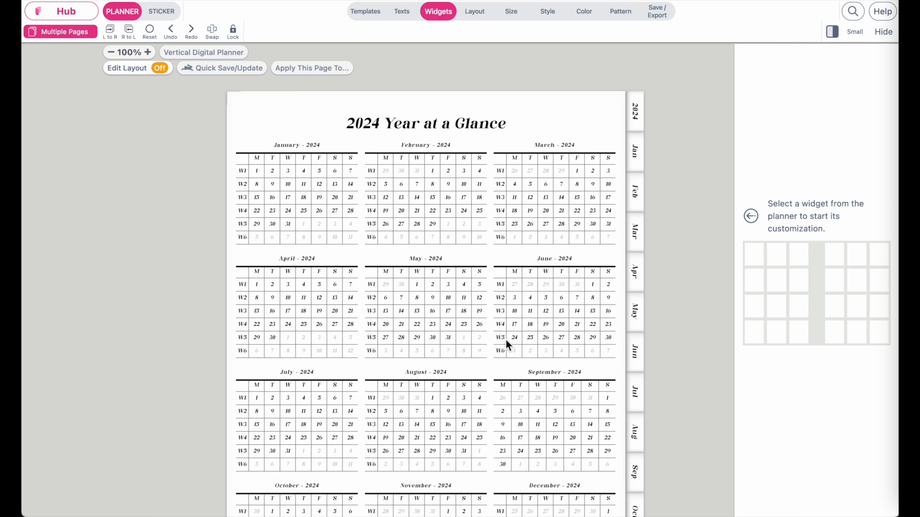
{"action": "left_click", "coordinate": [39, 36]}
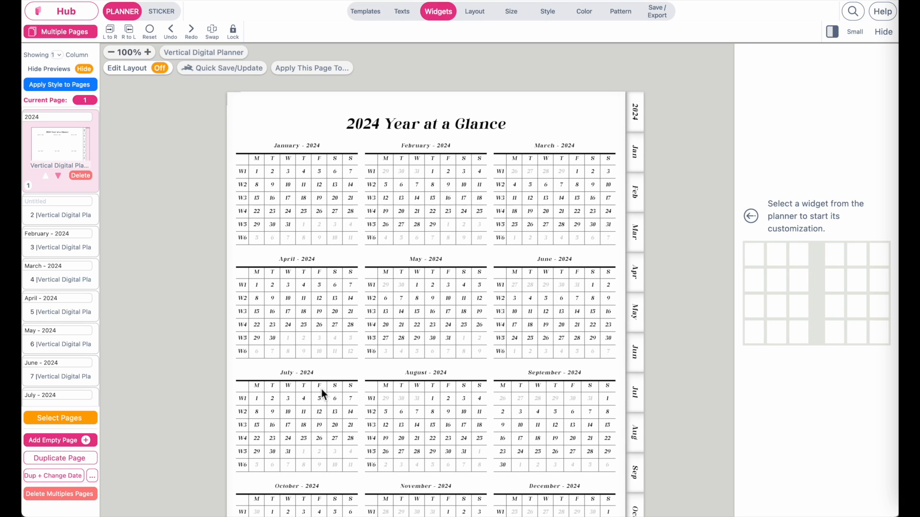
Step: Resize the 2024 Year at a Glance page to the Vertical Digital Planner Landscape size
{"action": "left_click", "coordinate": [515, 18]}
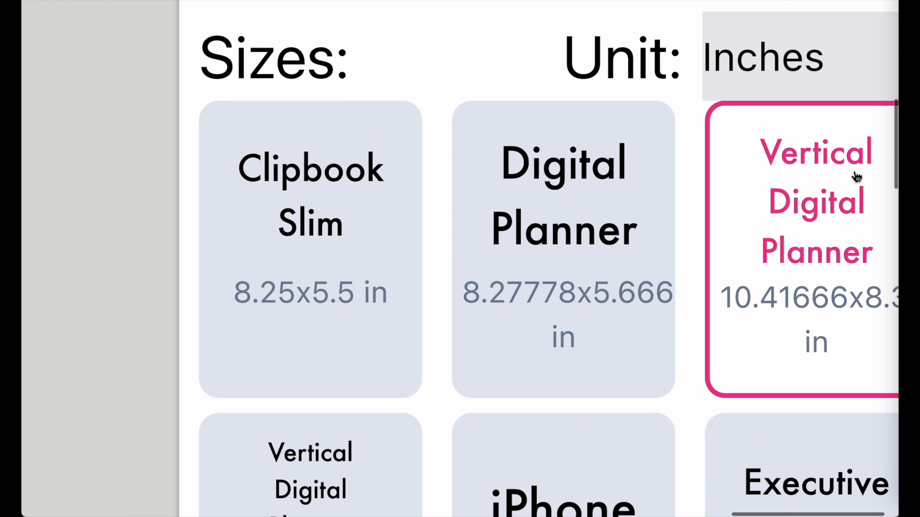
{"action": "scroll", "coordinate": [856, 177], "scroll_direction": "right", "scroll_amount": 2}
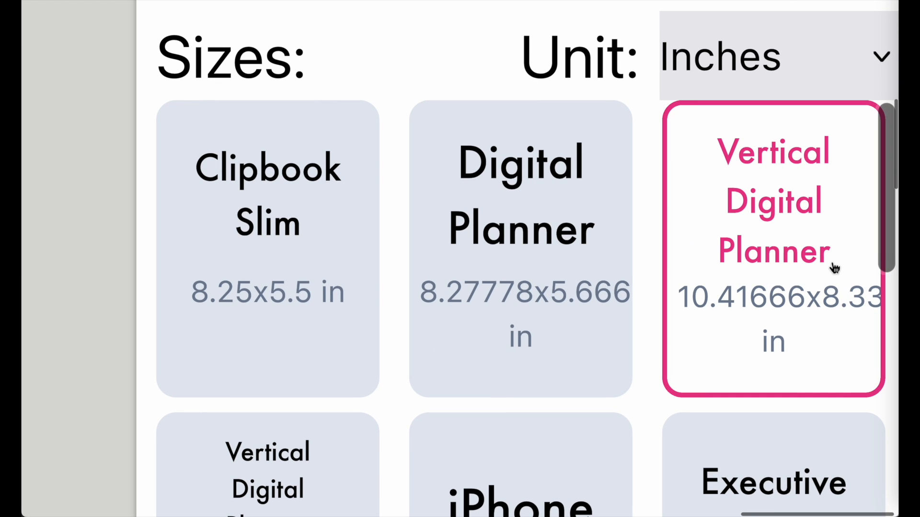
{"action": "scroll", "coordinate": [837, 277], "scroll_direction": "down", "scroll_amount": 5}
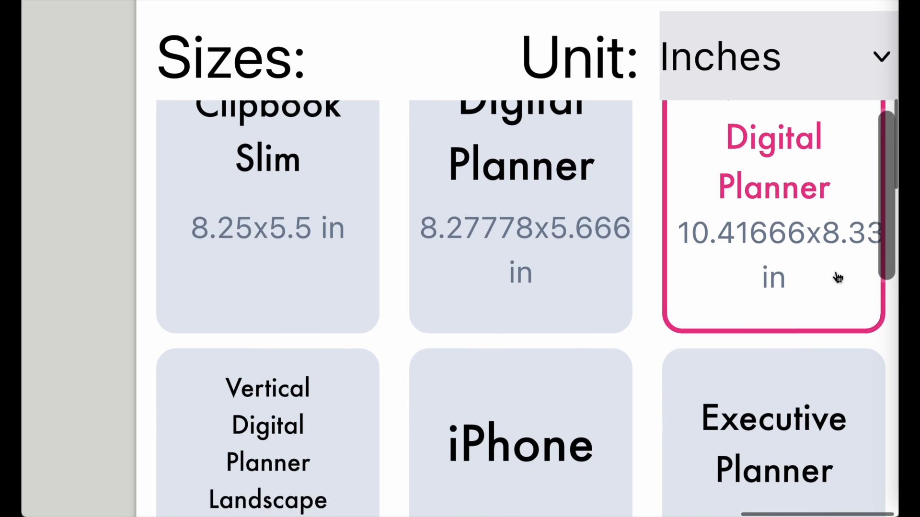
{"action": "scroll", "coordinate": [821, 267], "scroll_direction": "up", "scroll_amount": 5}
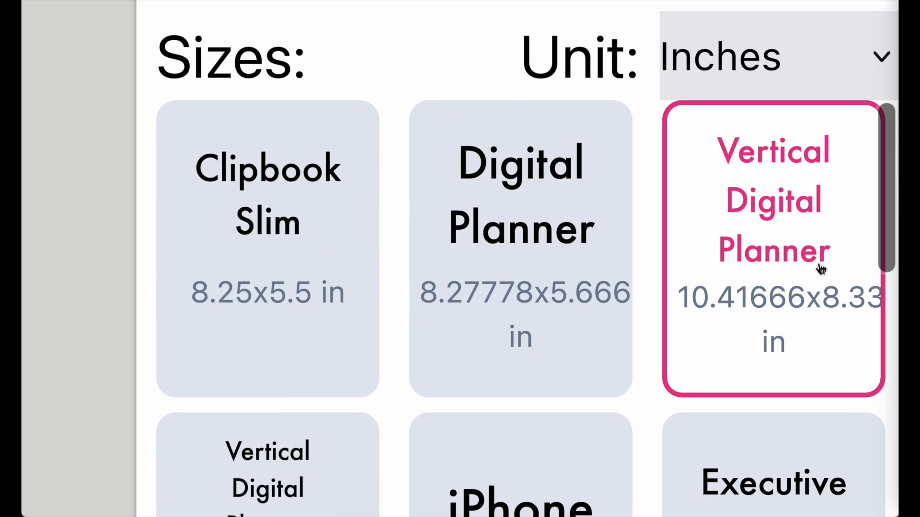
{"action": "scroll", "coordinate": [273, 443], "scroll_direction": "down", "scroll_amount": 5}
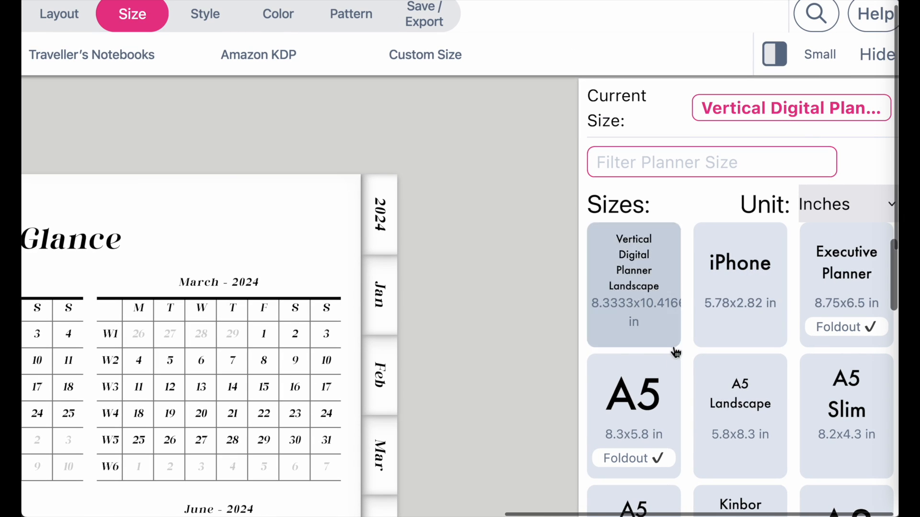
{"action": "scroll", "coordinate": [674, 427], "scroll_direction": "down", "scroll_amount": 3}
{"action": "scroll", "coordinate": [671, 421], "scroll_direction": "up", "scroll_amount": 5}
{"action": "scroll", "coordinate": [674, 419], "scroll_direction": "down", "scroll_amount": 1}
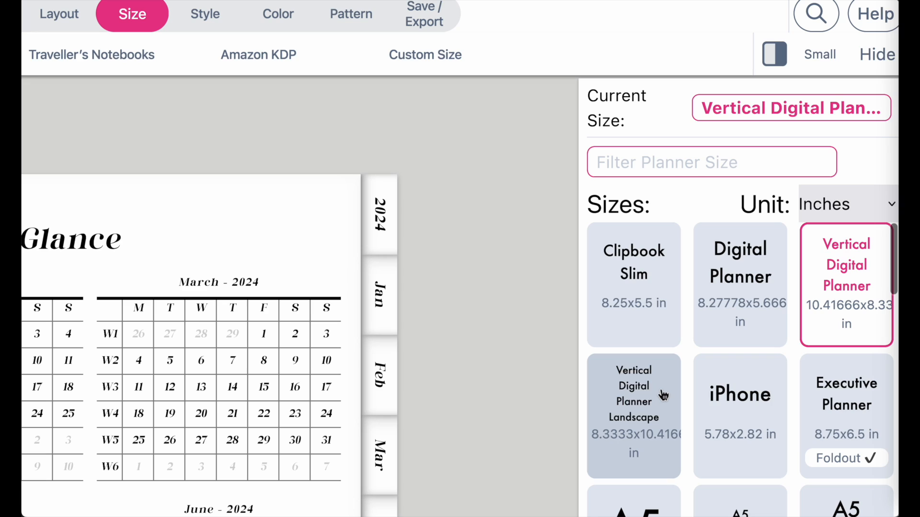
{"action": "scroll", "coordinate": [663, 395], "scroll_direction": "up", "scroll_amount": 5}
{"action": "scroll", "coordinate": [663, 395], "scroll_direction": "down", "scroll_amount": 1}
{"action": "scroll", "coordinate": [663, 395], "scroll_direction": "up", "scroll_amount": 1}
{"action": "scroll", "coordinate": [663, 395], "scroll_direction": "right", "scroll_amount": 2}
{"action": "scroll", "coordinate": [662, 395], "scroll_direction": "down", "scroll_amount": 8}
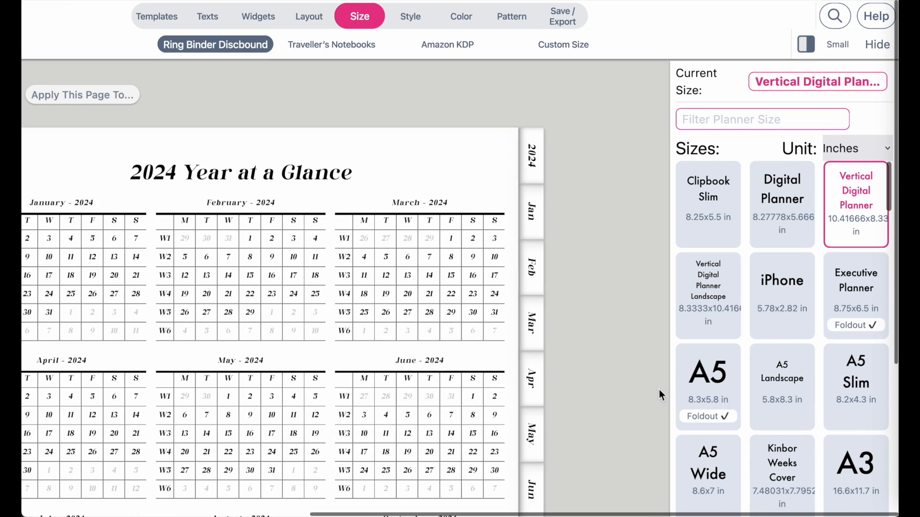
{"action": "scroll", "coordinate": [659, 390], "scroll_direction": "down", "scroll_amount": 5}
{"action": "scroll", "coordinate": [731, 294], "scroll_direction": "down", "scroll_amount": 5}
{"action": "scroll", "coordinate": [381, 318], "scroll_direction": "up", "scroll_amount": 5}
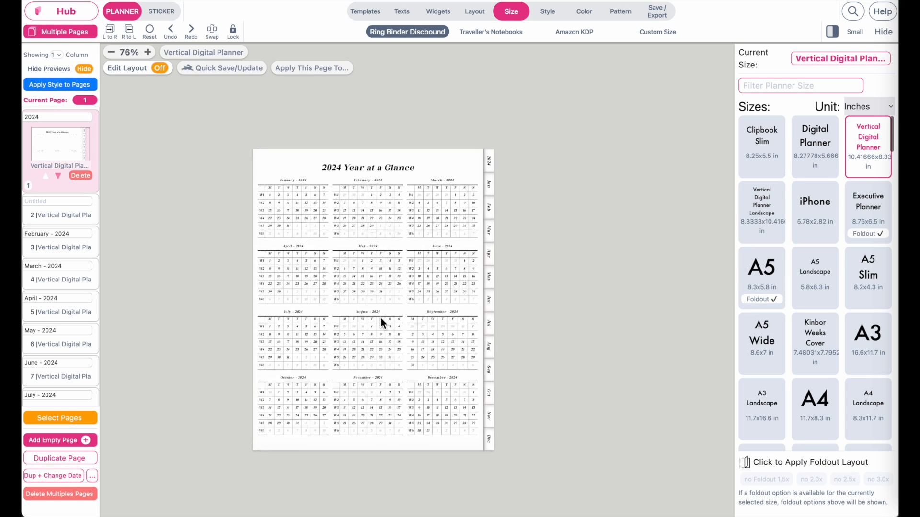
{"action": "scroll", "coordinate": [383, 323], "scroll_direction": "up", "scroll_amount": 3}
{"action": "left_click", "coordinate": [772, 219]}
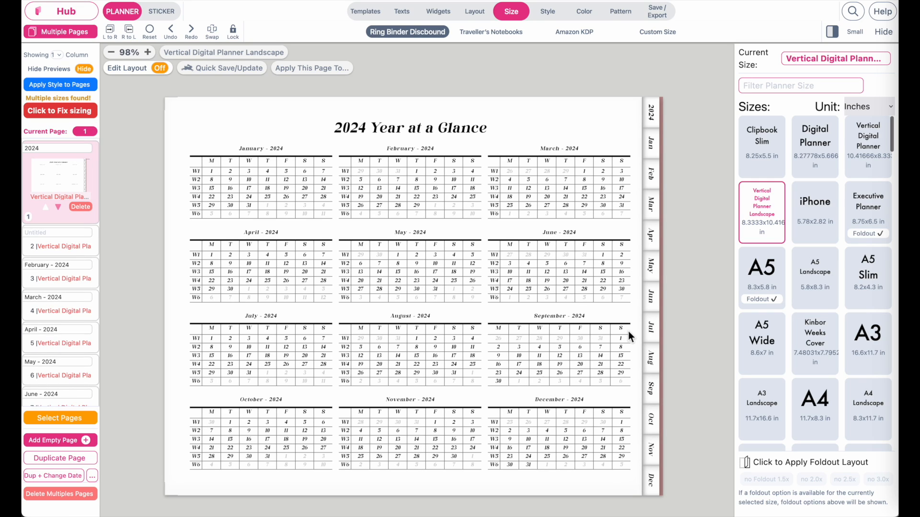
Step: Fix the mixed page sizes by applying Vertical Digital Planner Landscape to all pages
{"action": "left_click", "coordinate": [67, 32]}
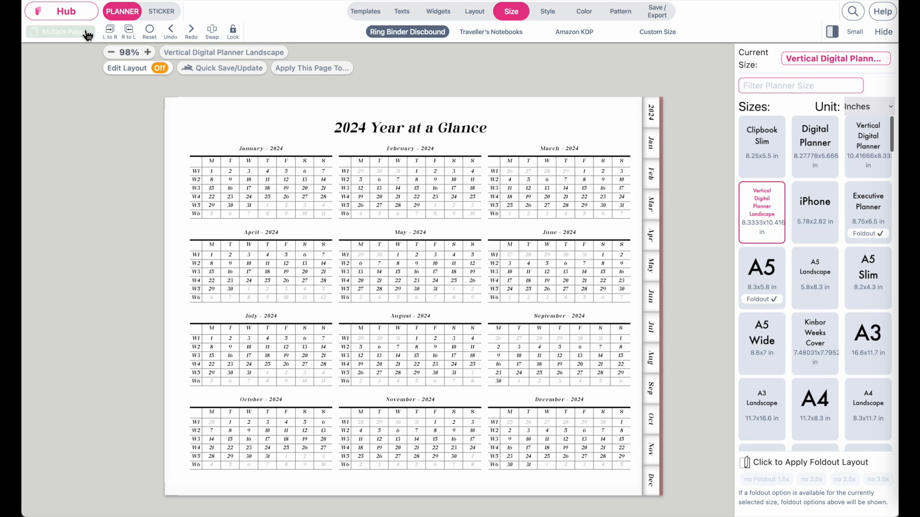
{"action": "left_click", "coordinate": [69, 32]}
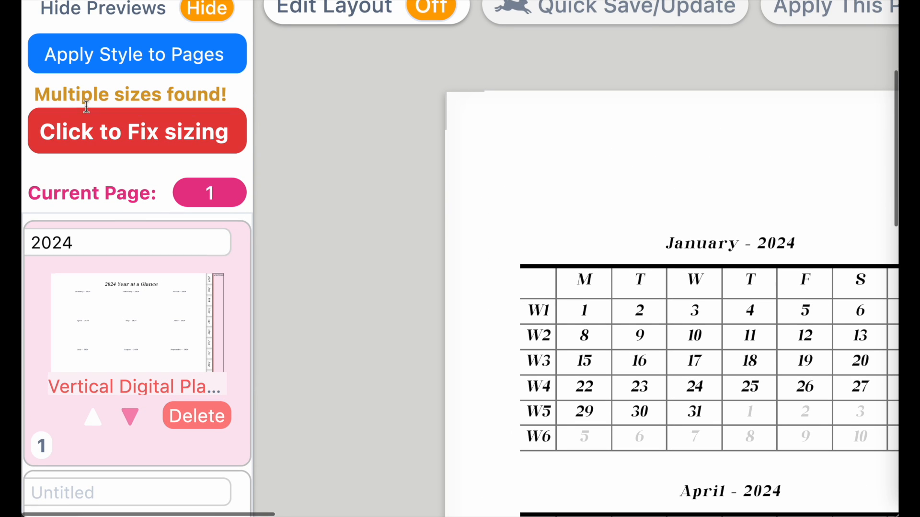
{"action": "scroll", "coordinate": [63, 149], "scroll_direction": "down", "scroll_amount": 5}
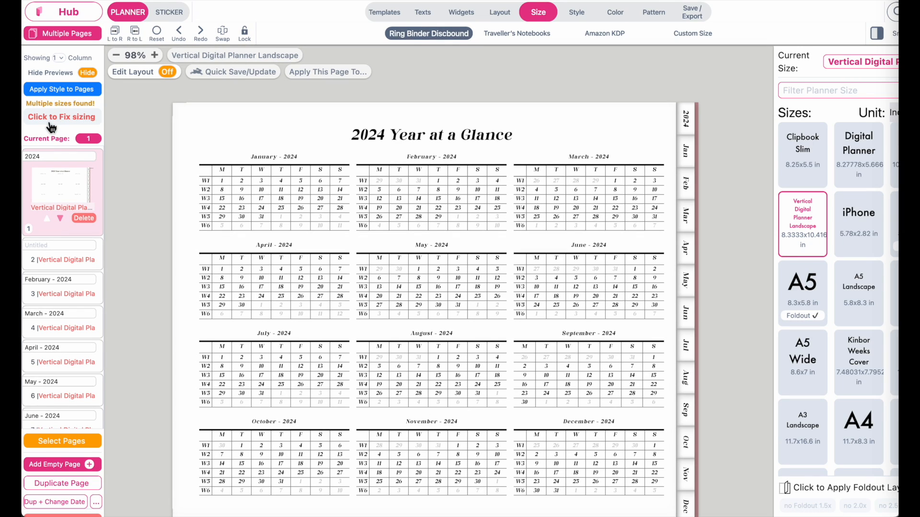
{"action": "left_click", "coordinate": [51, 126]}
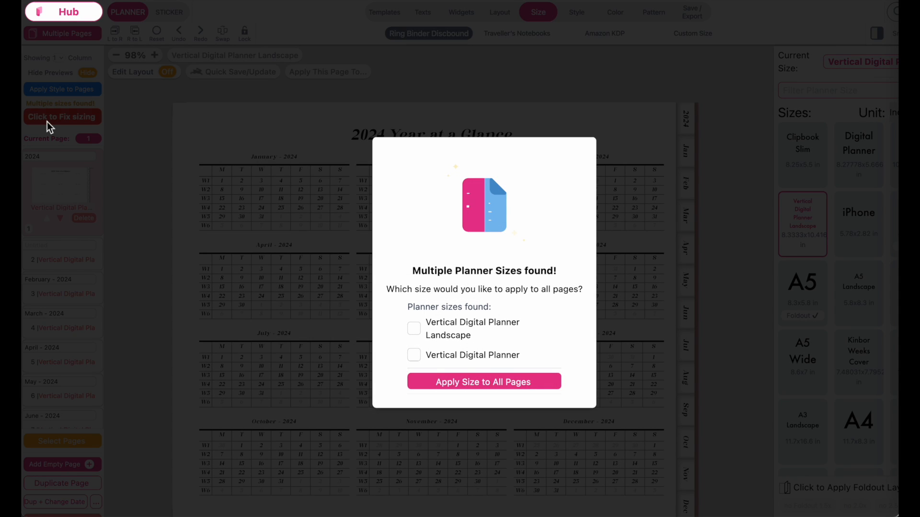
{"action": "left_click", "coordinate": [419, 335]}
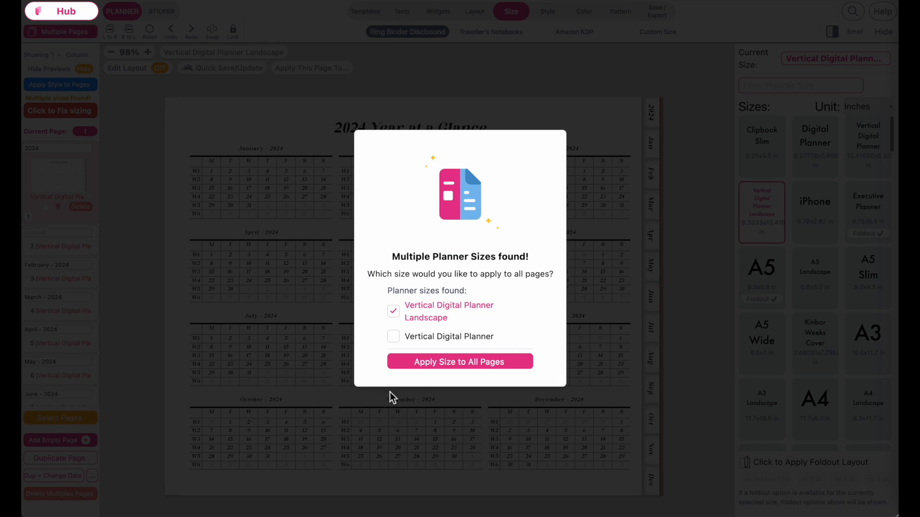
{"action": "left_click", "coordinate": [469, 368]}
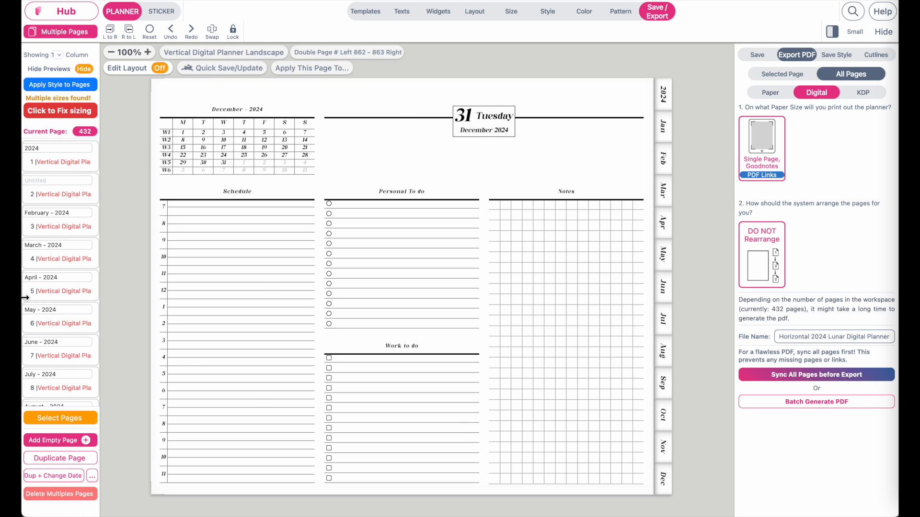
Step: Check the resized 22 Jan - 28 Jan 2024 weekly page and batch-generate the digital PDF of all pages
{"action": "scroll", "coordinate": [260, 277], "scroll_direction": "up", "scroll_amount": 1}
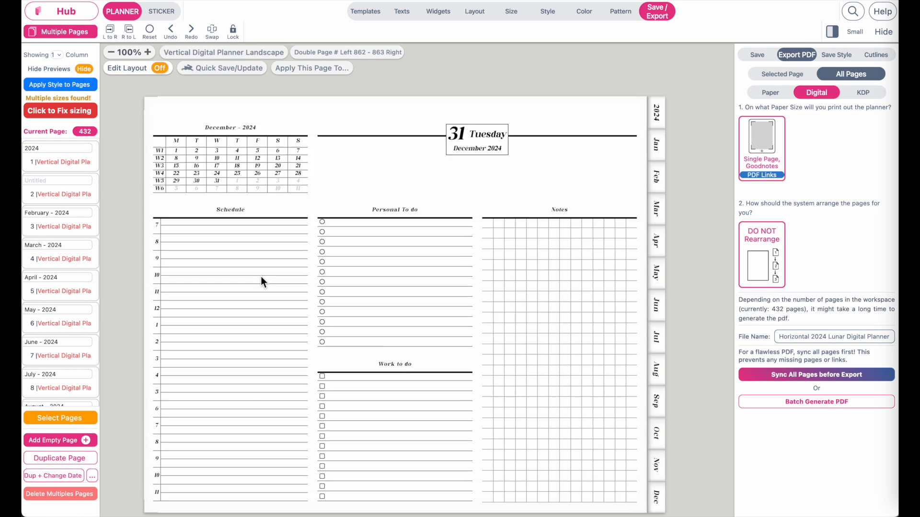
{"action": "scroll", "coordinate": [54, 287], "scroll_direction": "down", "scroll_amount": 8}
{"action": "left_click", "coordinate": [54, 288]}
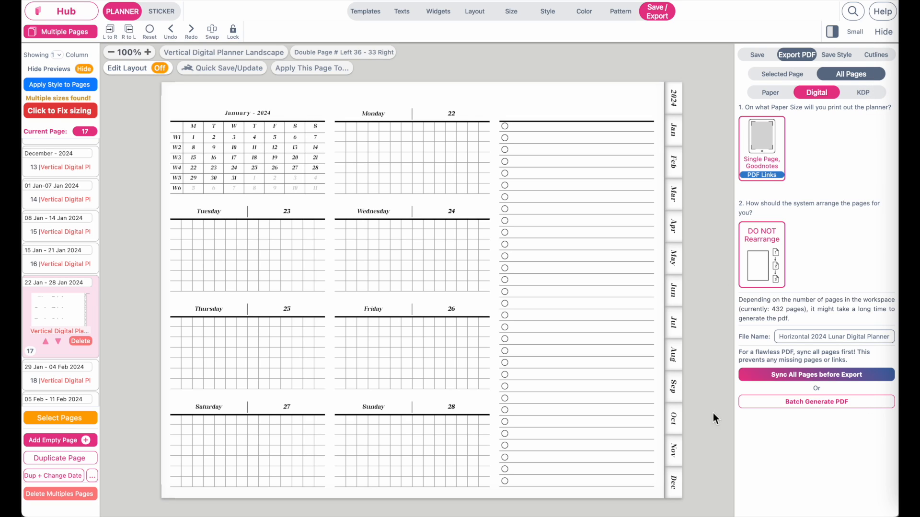
{"action": "left_click", "coordinate": [848, 404]}
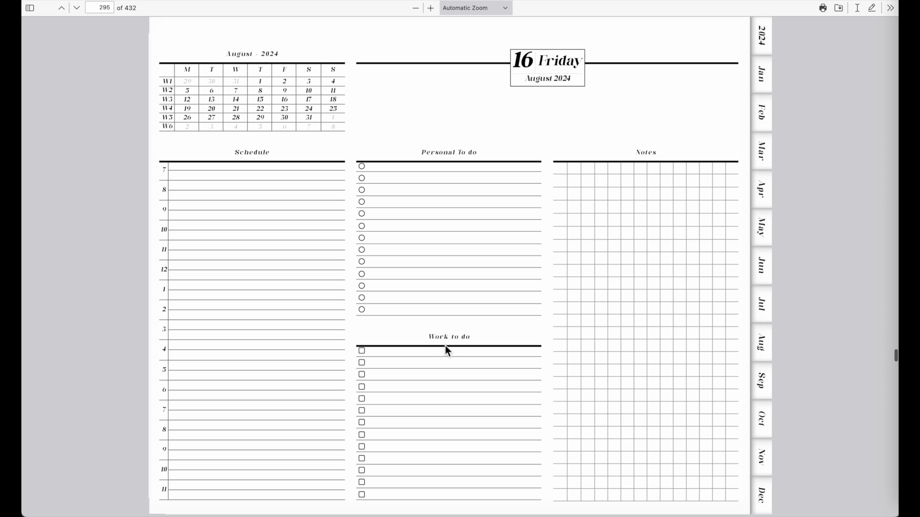
Step: Test the exported PDF's links through the March and August tabs, August day pages and the 19-25 August weekly page
{"action": "scroll", "coordinate": [444, 346], "scroll_direction": "down", "scroll_amount": 3}
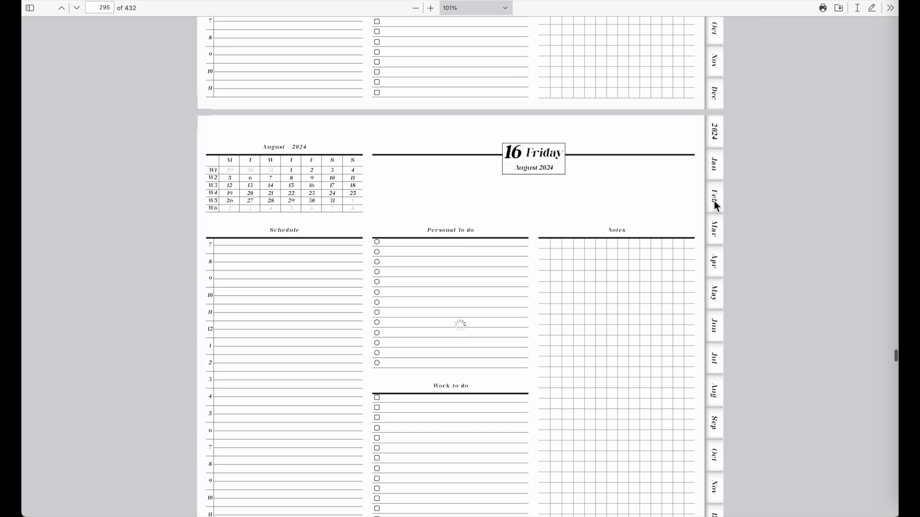
{"action": "left_click", "coordinate": [719, 242]}
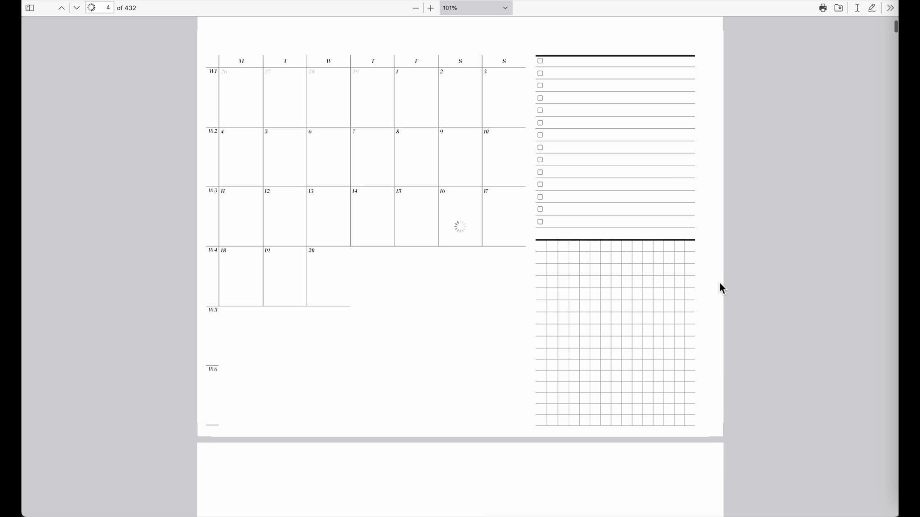
{"action": "left_click", "coordinate": [721, 293]}
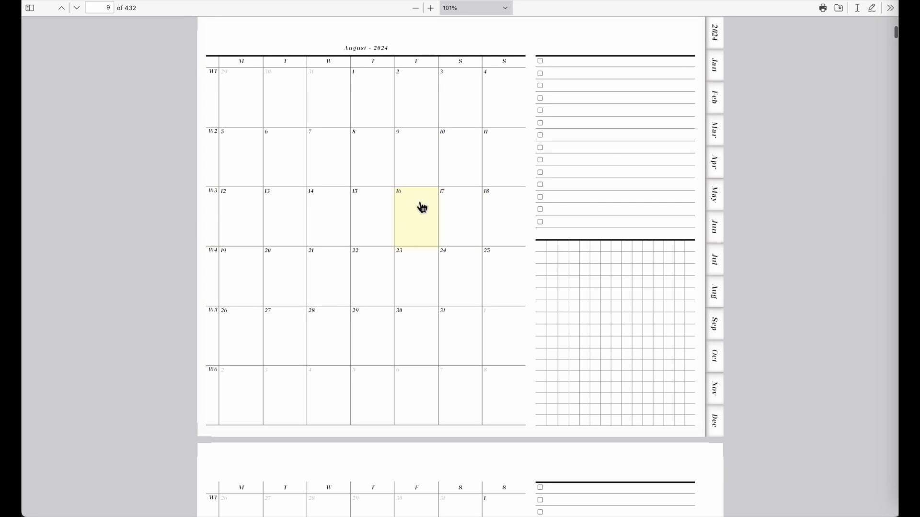
{"action": "left_click", "coordinate": [376, 212]}
{"action": "left_click", "coordinate": [292, 94]}
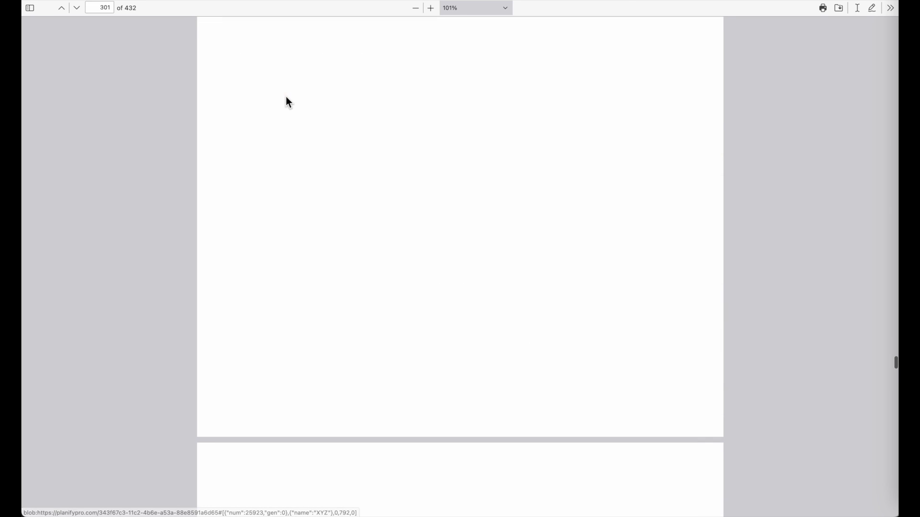
{"action": "left_click", "coordinate": [538, 62]}
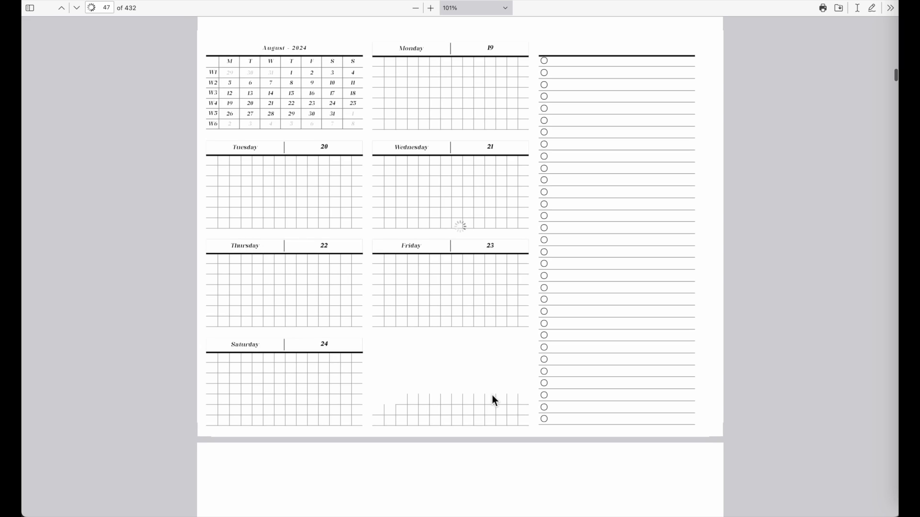
{"action": "left_click", "coordinate": [260, 245]}
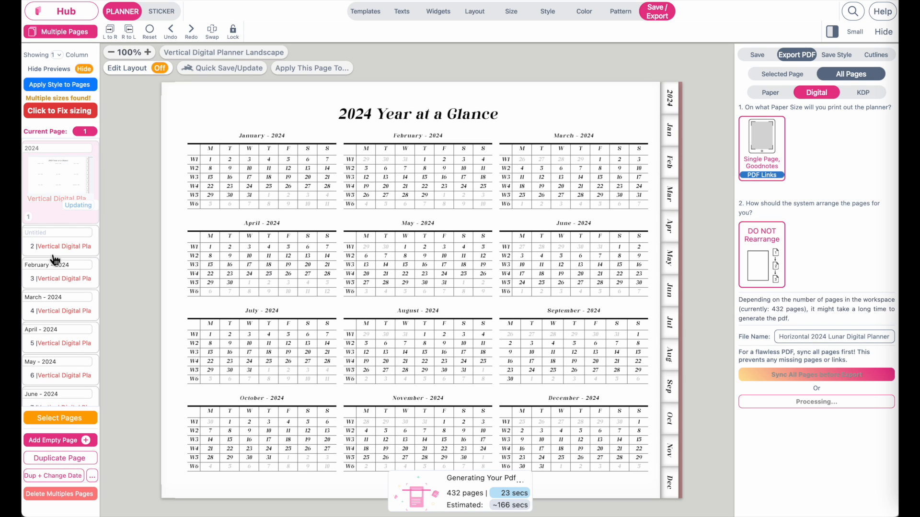
Step: On the 01 Jan-07 Jan 2024 page, add a layout column after the to-do list and place an empty widget in it
{"action": "scroll", "coordinate": [56, 312], "scroll_direction": "down", "scroll_amount": 6}
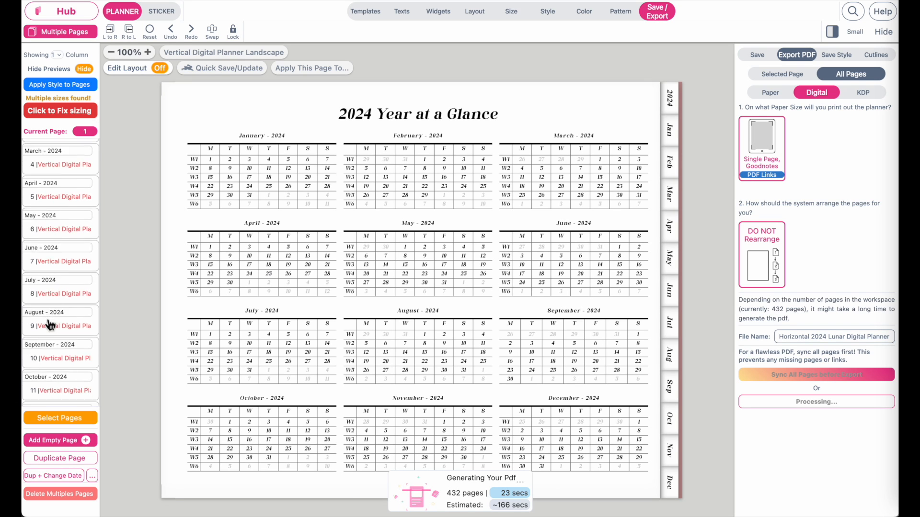
{"action": "left_click", "coordinate": [55, 364]}
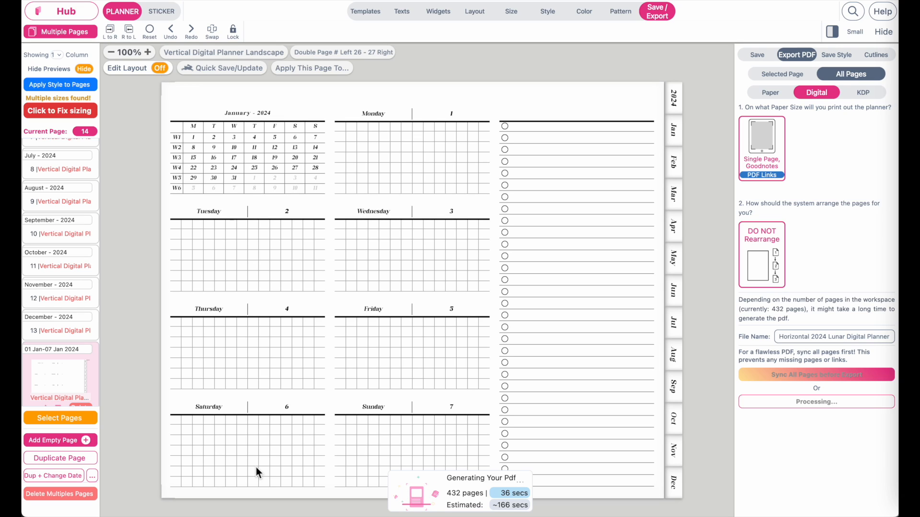
{"action": "left_click", "coordinate": [544, 269]}
{"action": "left_click", "coordinate": [160, 68]}
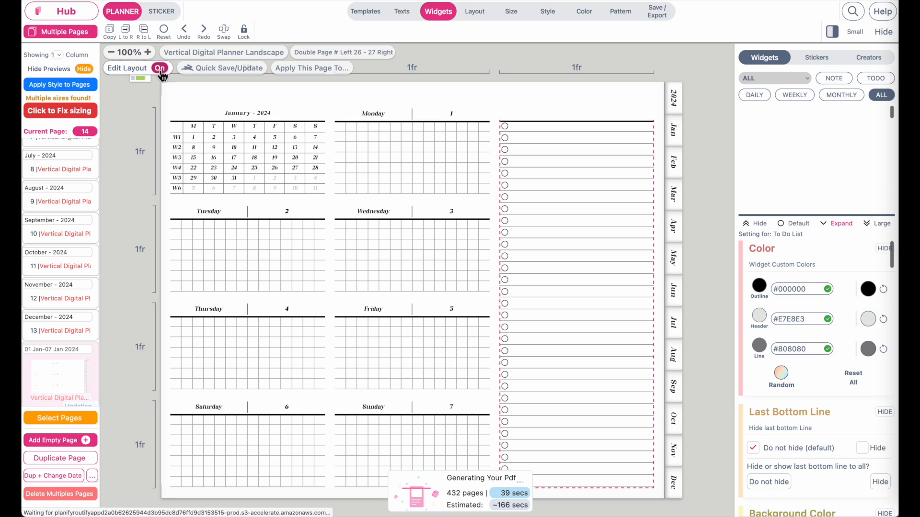
{"action": "left_click", "coordinate": [580, 296]}
{"action": "left_click", "coordinate": [662, 298]}
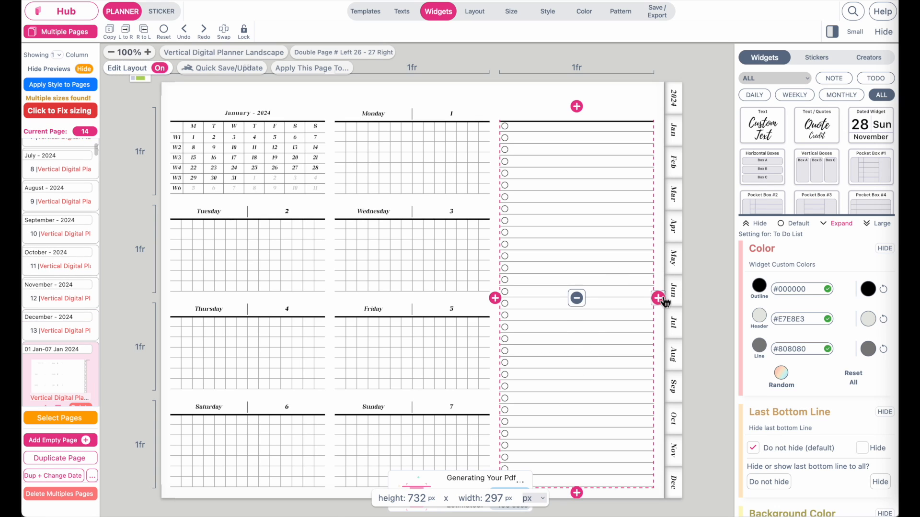
{"action": "left_click", "coordinate": [595, 276]}
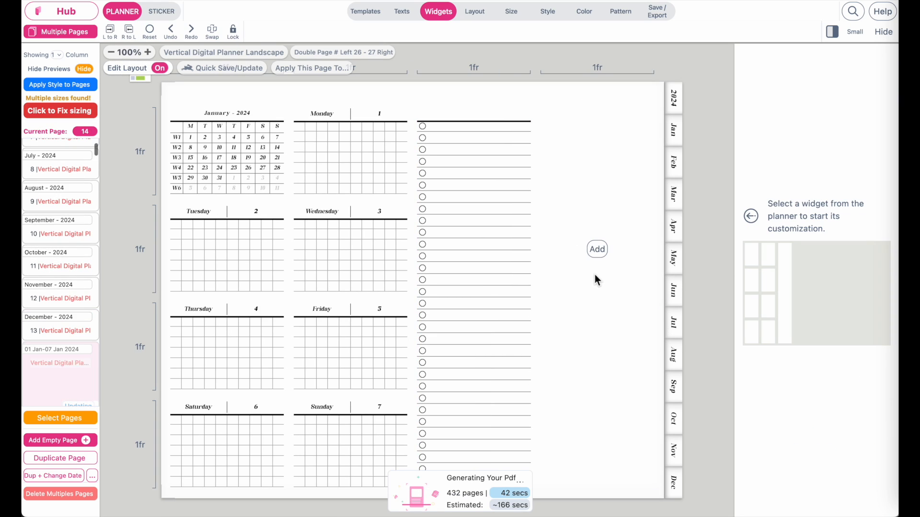
{"action": "left_click", "coordinate": [597, 250]}
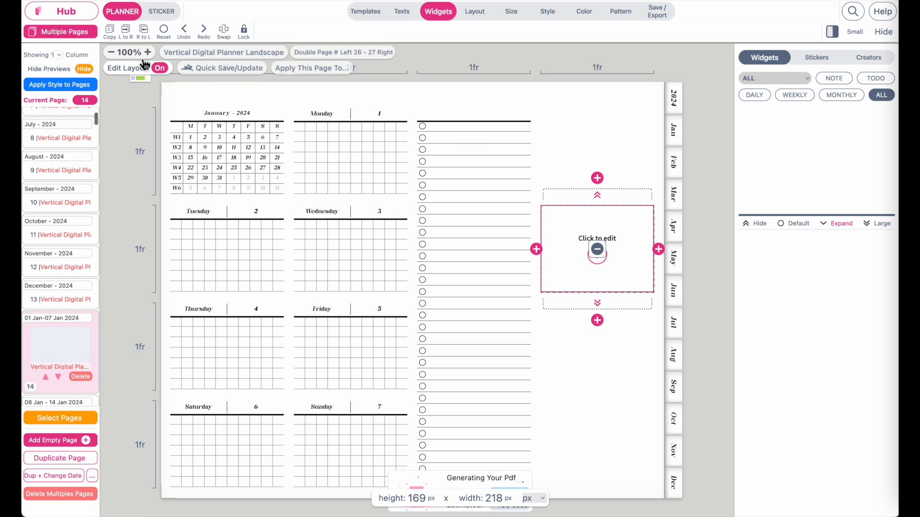
Step: Extend the empty widget upward and downward to fill the full height of the new column
{"action": "scroll", "coordinate": [143, 63], "scroll_direction": "up", "scroll_amount": 10}
{"action": "scroll", "coordinate": [211, 101], "scroll_direction": "down", "scroll_amount": 10}
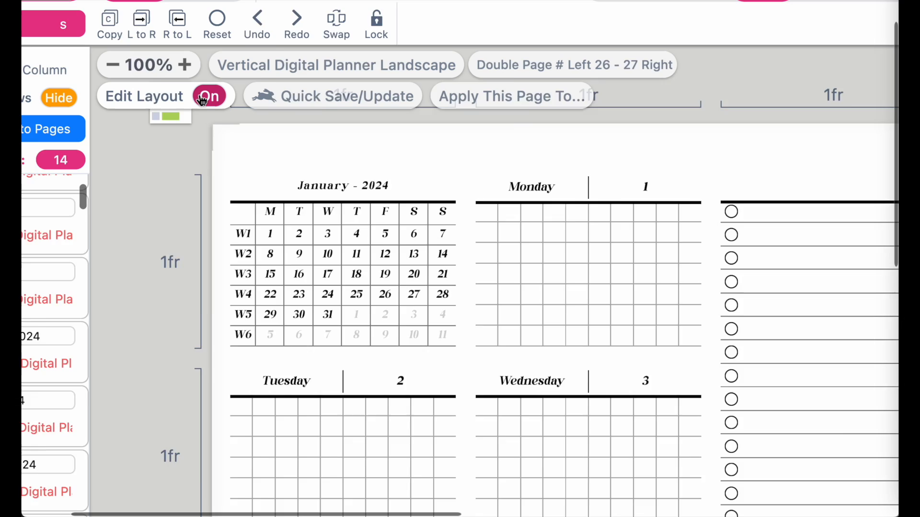
{"action": "scroll", "coordinate": [338, 66], "scroll_direction": "down", "scroll_amount": 5}
{"action": "scroll", "coordinate": [329, 320], "scroll_direction": "up", "scroll_amount": 5}
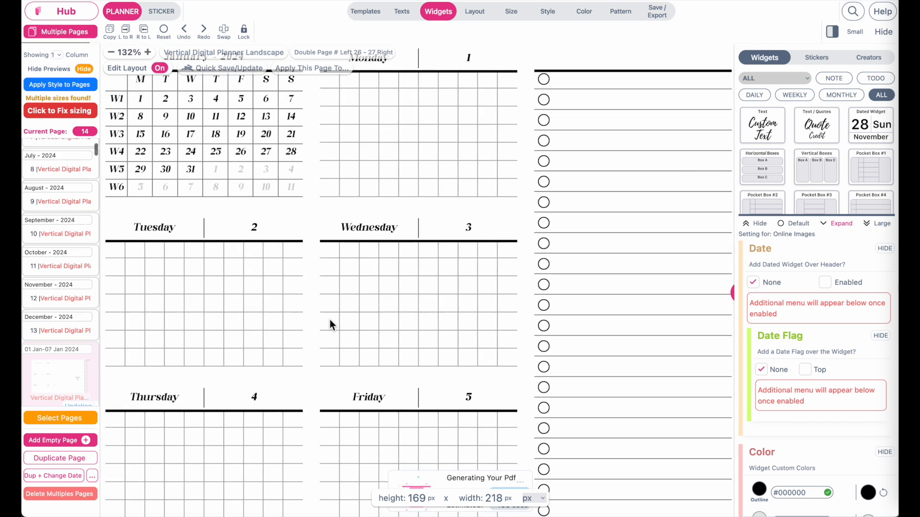
{"action": "left_click", "coordinate": [598, 199]}
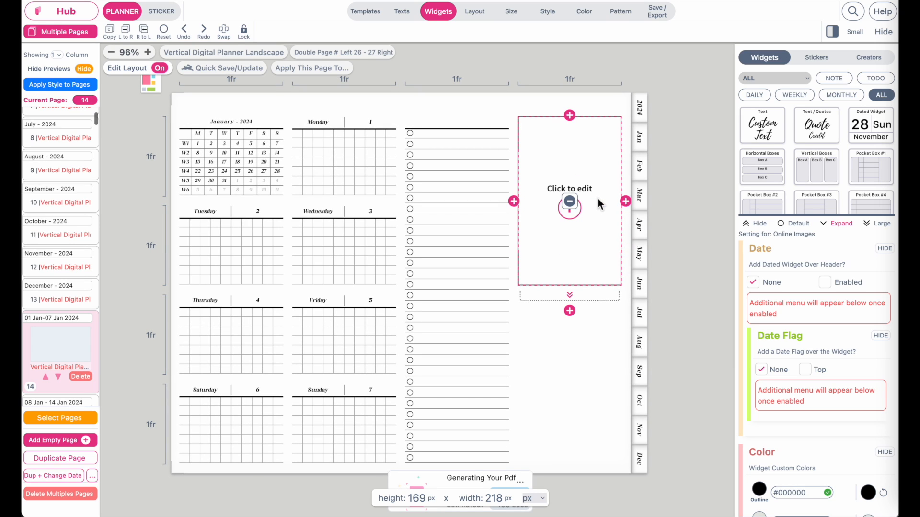
{"action": "left_click", "coordinate": [568, 302]}
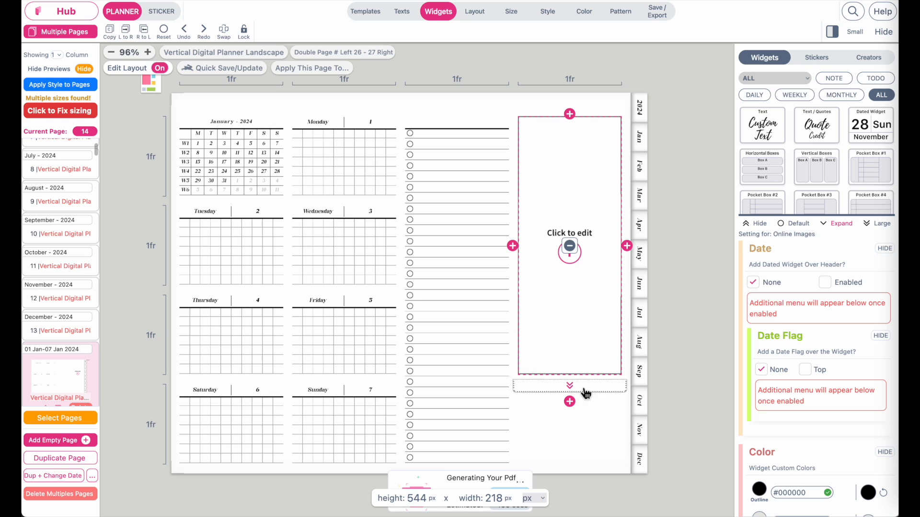
{"action": "left_click", "coordinate": [584, 391]}
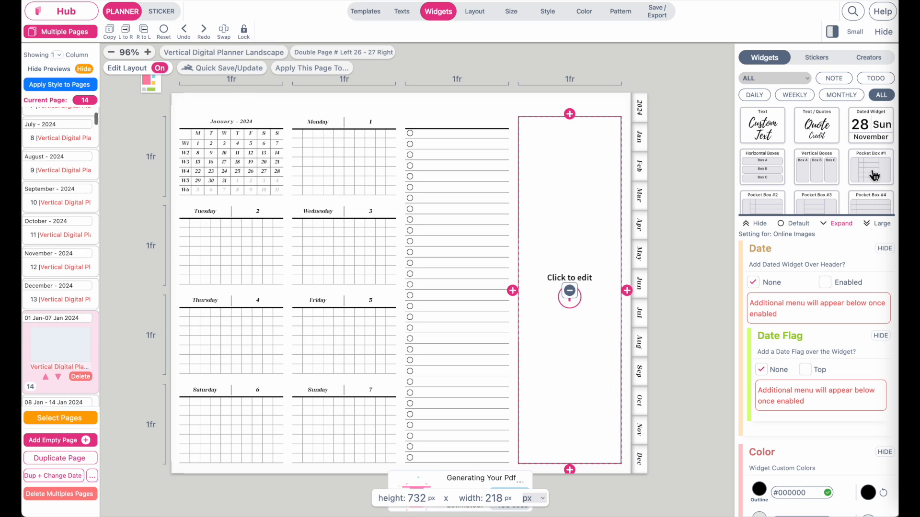
Step: Fill the new column with the Lined note widget and clear its header text
{"action": "left_click", "coordinate": [834, 78]}
{"action": "scroll", "coordinate": [865, 177], "scroll_direction": "down", "scroll_amount": 3}
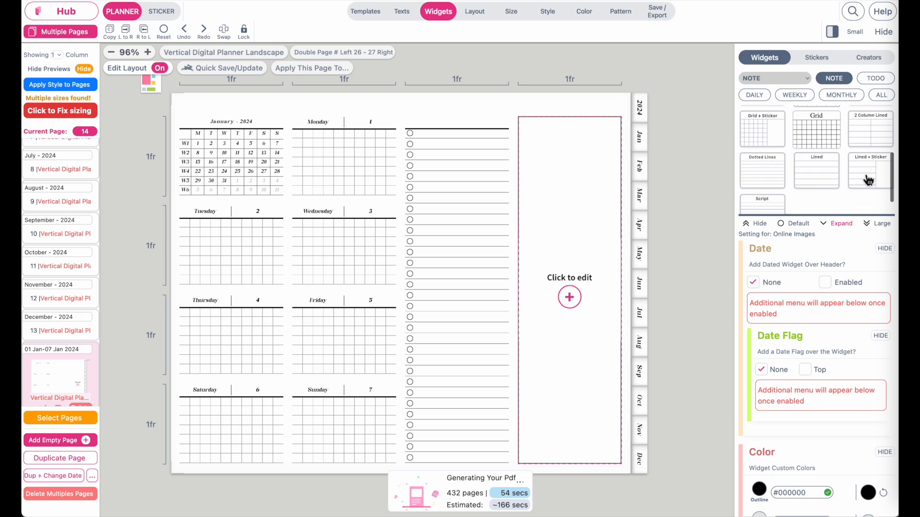
{"action": "left_click", "coordinate": [820, 178]}
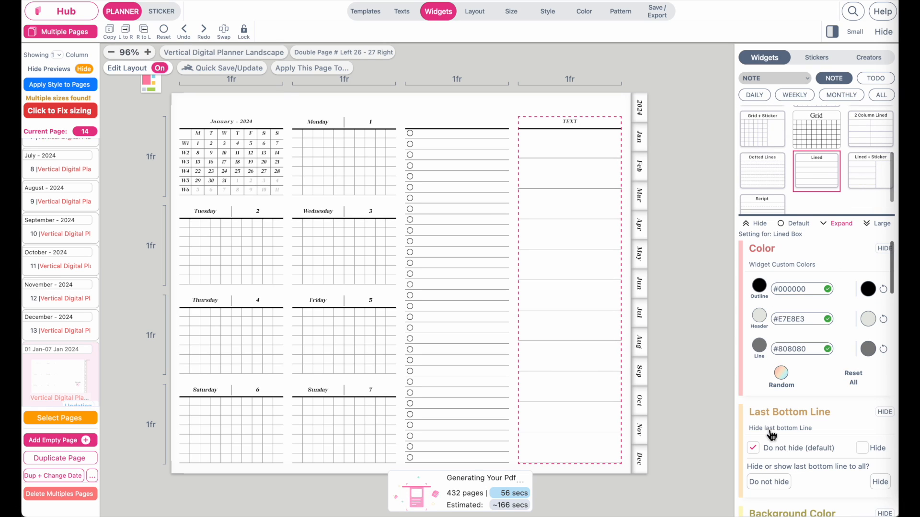
{"action": "scroll", "coordinate": [772, 435], "scroll_direction": "down", "scroll_amount": 6}
{"action": "left_click", "coordinate": [784, 267]}
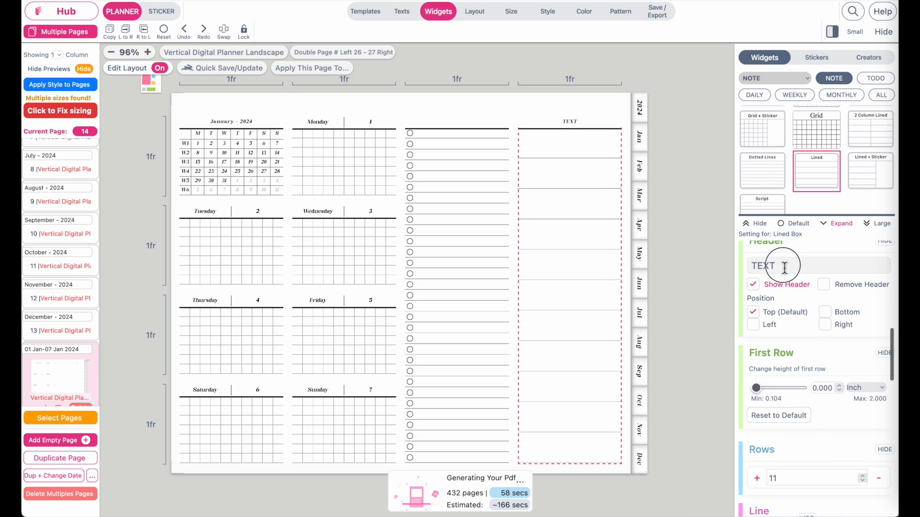
{"action": "double_click", "coordinate": [784, 266]}
{"action": "key", "text": "BackSpace"}
{"action": "scroll", "coordinate": [771, 412], "scroll_direction": "down", "scroll_amount": 1}
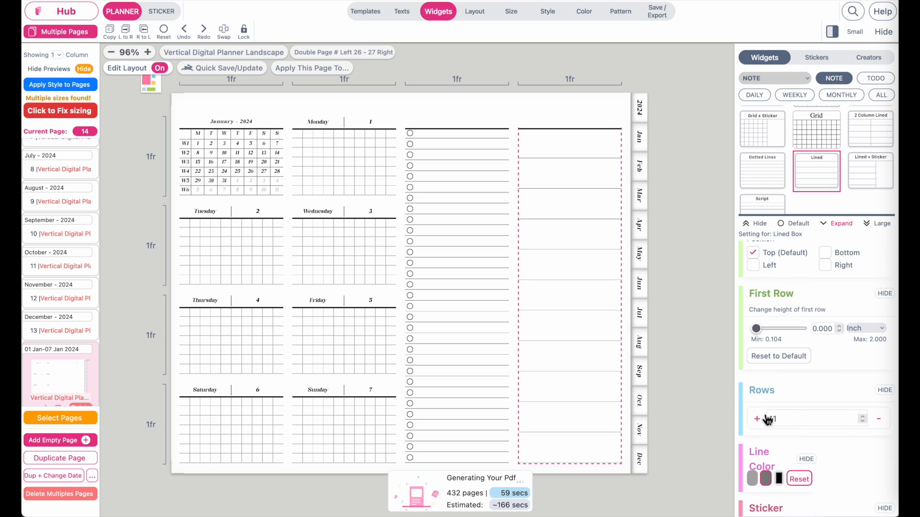
Step: Increase the Lined widget's rows to 31 so its lines match the adjacent to-do list
{"action": "left_click", "coordinate": [757, 422]}
{"action": "left_click", "coordinate": [758, 422]}
{"action": "left_click", "coordinate": [757, 422]}
{"action": "left_click", "coordinate": [758, 422]}
{"action": "left_click", "coordinate": [758, 421]}
{"action": "left_click", "coordinate": [757, 421]}
{"action": "left_click", "coordinate": [758, 422]}
{"action": "left_click", "coordinate": [758, 421]}
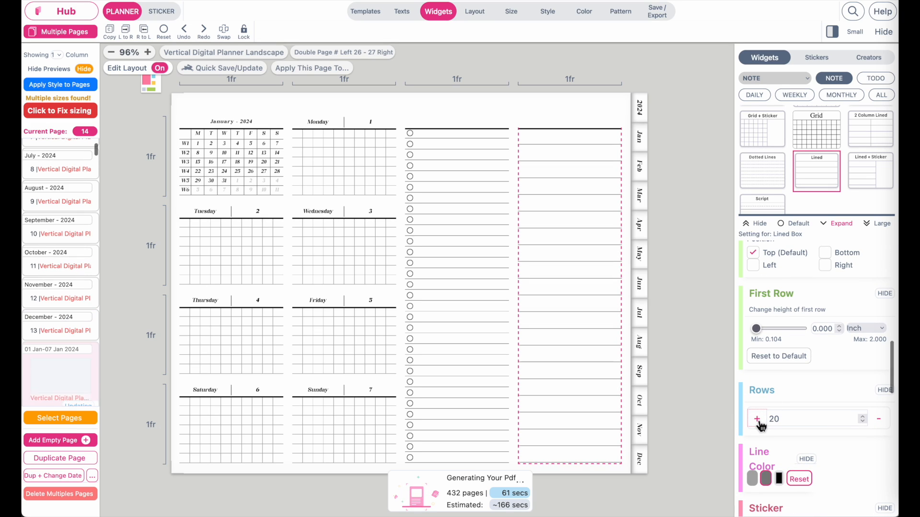
{"action": "left_click", "coordinate": [758, 420]}
{"action": "left_click", "coordinate": [757, 421]}
{"action": "left_click", "coordinate": [758, 421]}
{"action": "left_click", "coordinate": [758, 421]}
{"action": "left_click", "coordinate": [758, 421]}
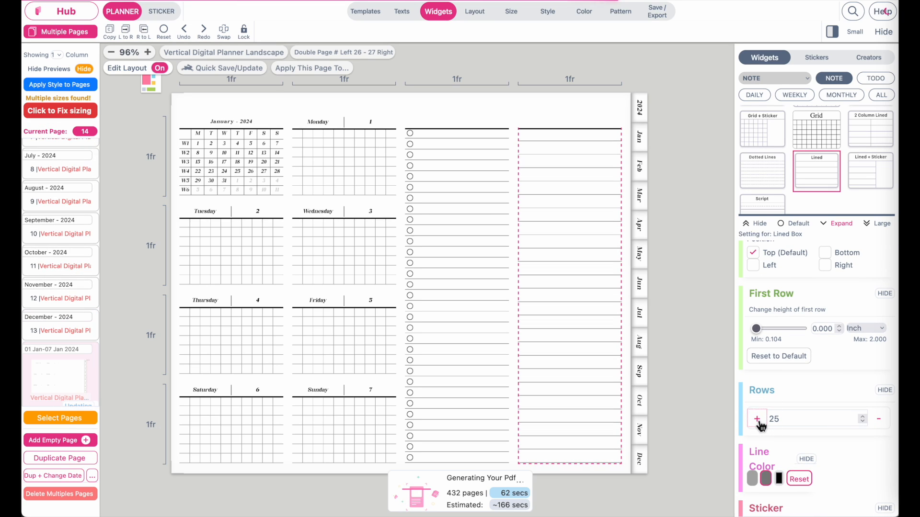
{"action": "left_click", "coordinate": [757, 421]}
{"action": "left_click", "coordinate": [758, 420]}
{"action": "left_click", "coordinate": [758, 421]}
{"action": "left_click", "coordinate": [758, 420]}
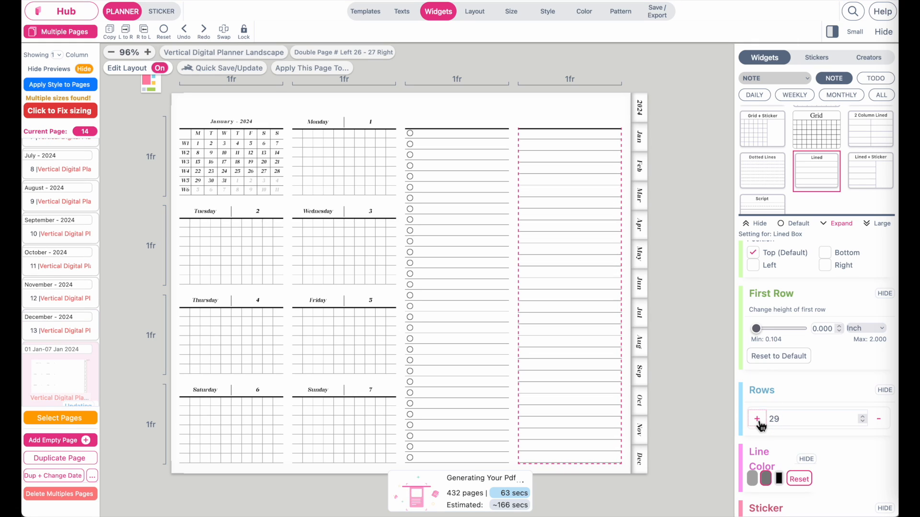
{"action": "left_click", "coordinate": [758, 421]}
{"action": "left_click", "coordinate": [758, 421]}
{"action": "left_click", "coordinate": [544, 502]}
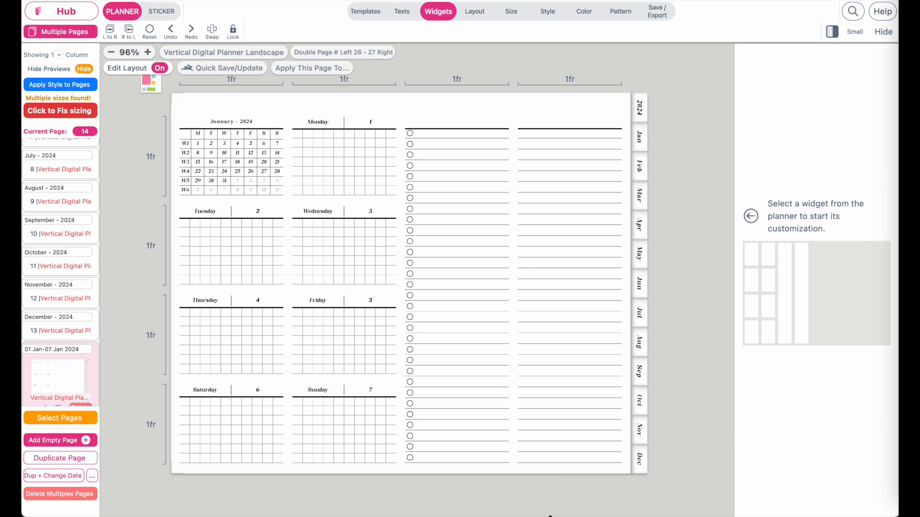
Step: Compare the 08 Jan - 14 Jan 2024 page with the edited 01 Jan-07 Jan 2024 page
{"action": "scroll", "coordinate": [69, 352], "scroll_direction": "down", "scroll_amount": 3}
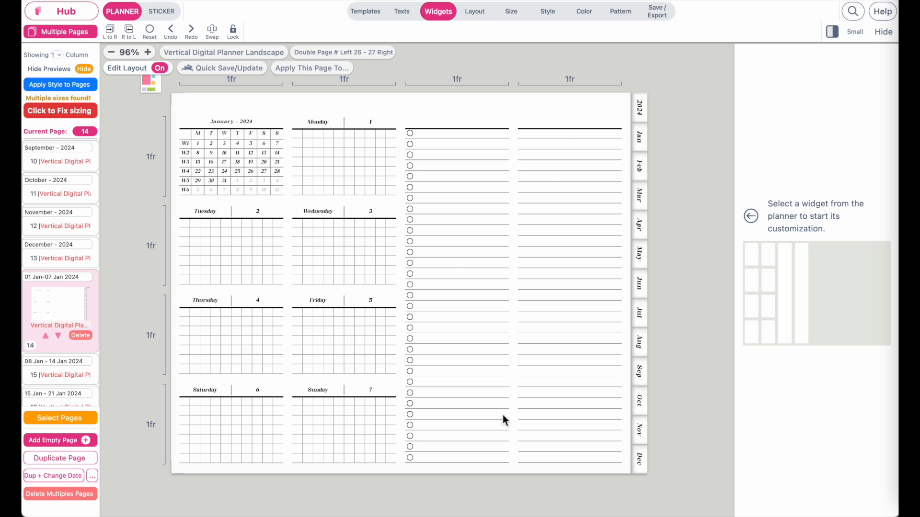
{"action": "left_click", "coordinate": [64, 383]}
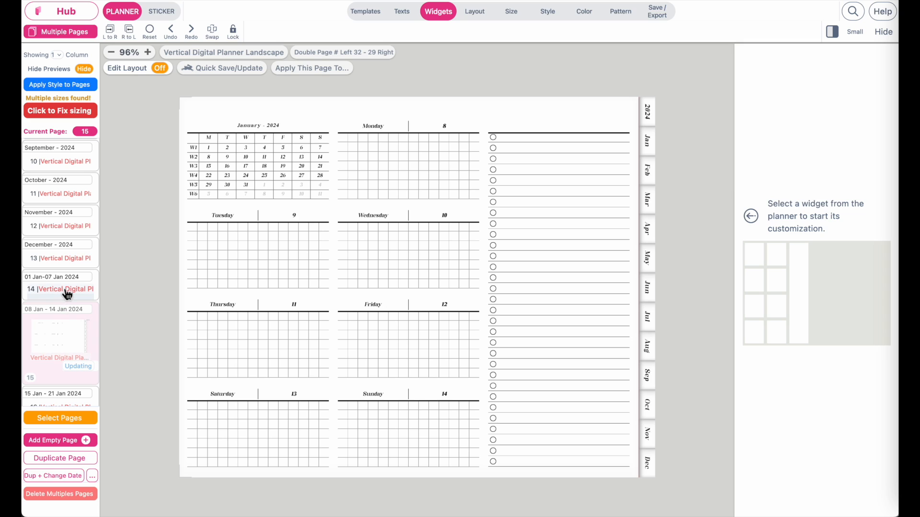
{"action": "left_click", "coordinate": [65, 290]}
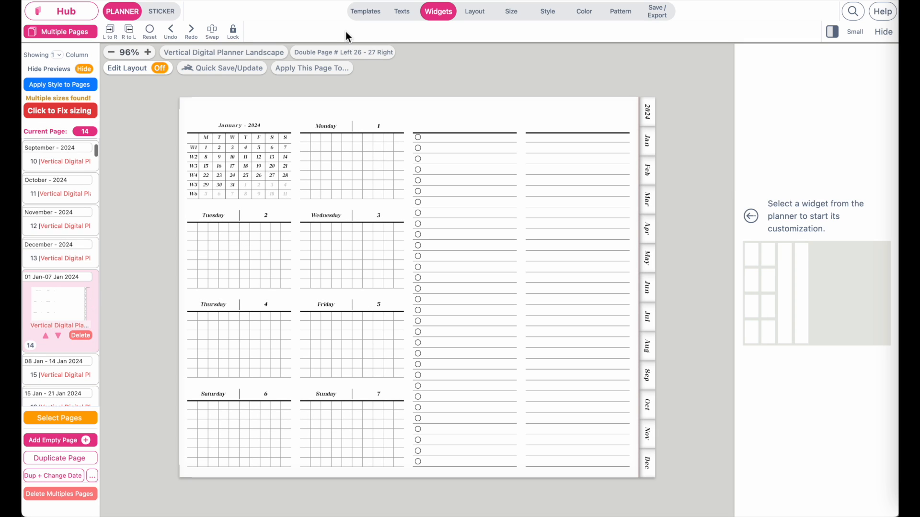
Step: Start applying the current page's layout to other pages, selecting the weekly pages from 01 Jan-07 Jan through 04 Mar - 10 Mar 2024
{"action": "left_click", "coordinate": [323, 72]}
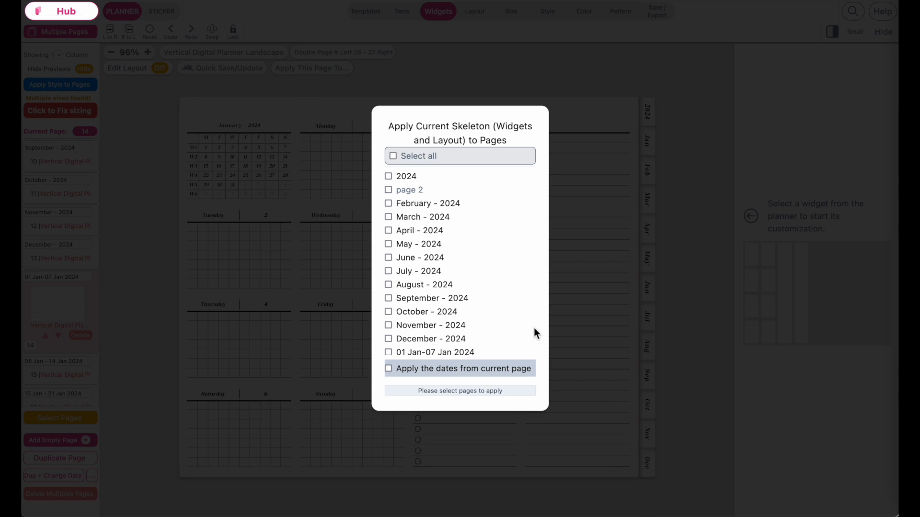
{"action": "scroll", "coordinate": [486, 351], "scroll_direction": "down", "scroll_amount": 4}
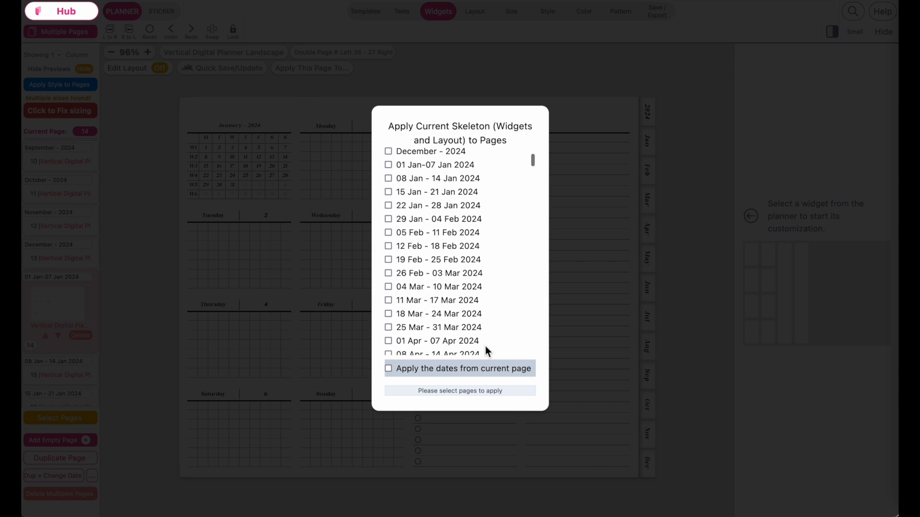
{"action": "scroll", "coordinate": [487, 349], "scroll_direction": "up", "scroll_amount": 2}
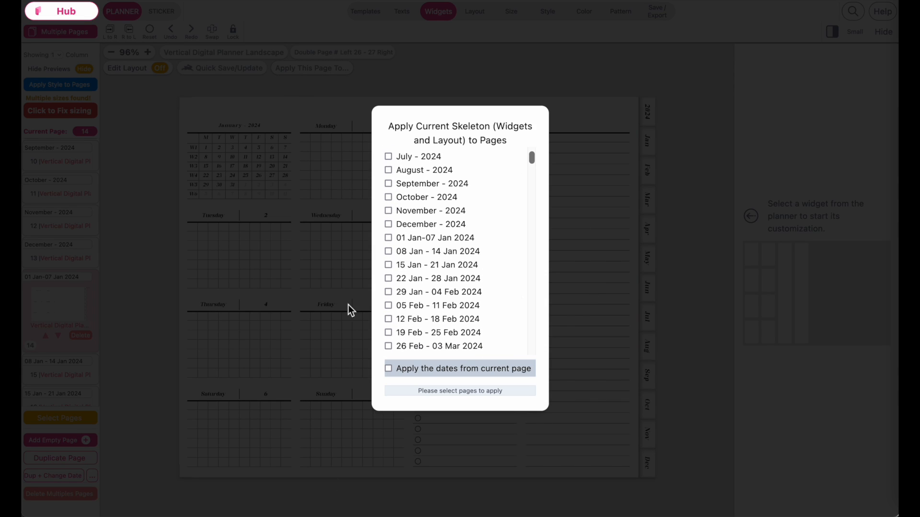
{"action": "scroll", "coordinate": [453, 261], "scroll_direction": "up", "scroll_amount": 1}
{"action": "scroll", "coordinate": [451, 259], "scroll_direction": "down", "scroll_amount": 3}
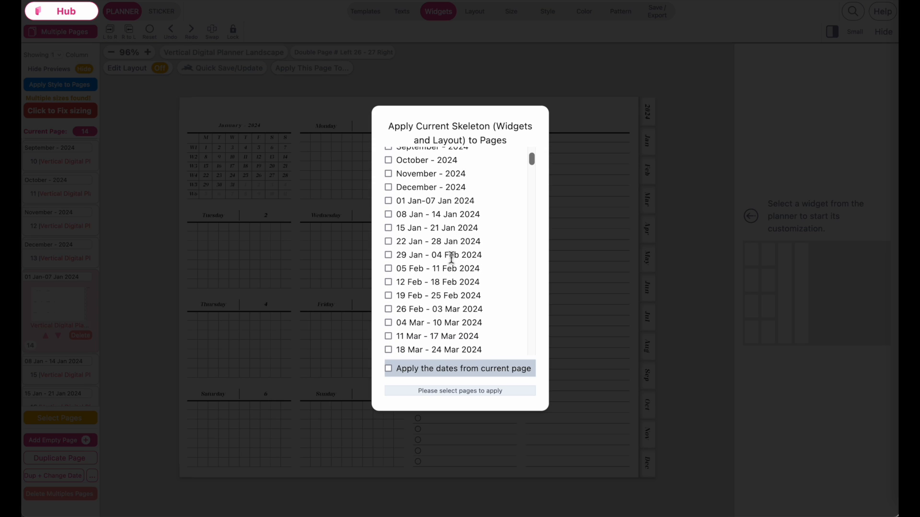
{"action": "scroll", "coordinate": [473, 222], "scroll_direction": "up", "scroll_amount": 1}
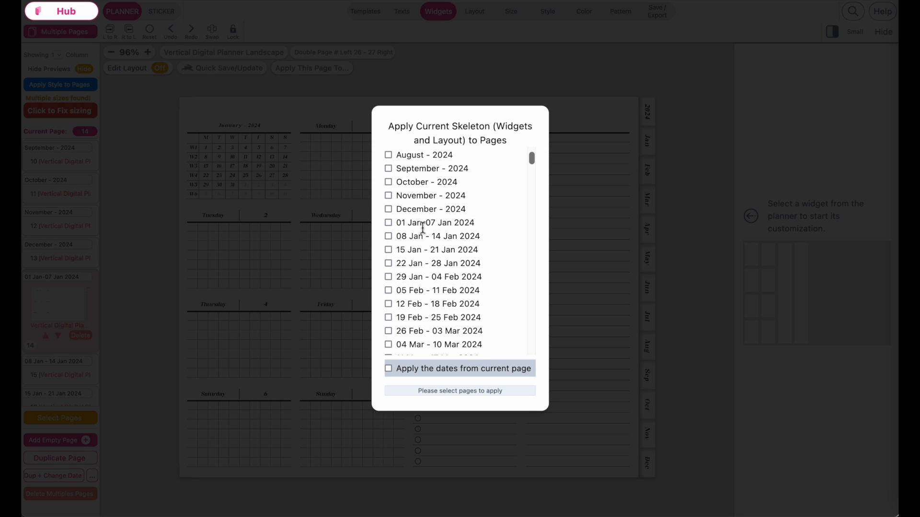
{"action": "left_click", "coordinate": [388, 223]}
{"action": "left_click", "coordinate": [388, 236]}
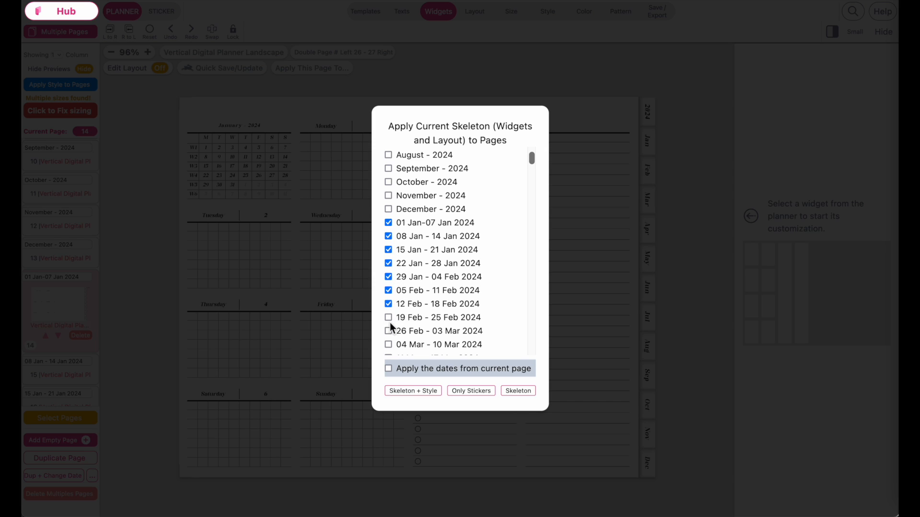
{"action": "left_click", "coordinate": [389, 345]}
{"action": "scroll", "coordinate": [389, 346], "scroll_direction": "down", "scroll_amount": 2}
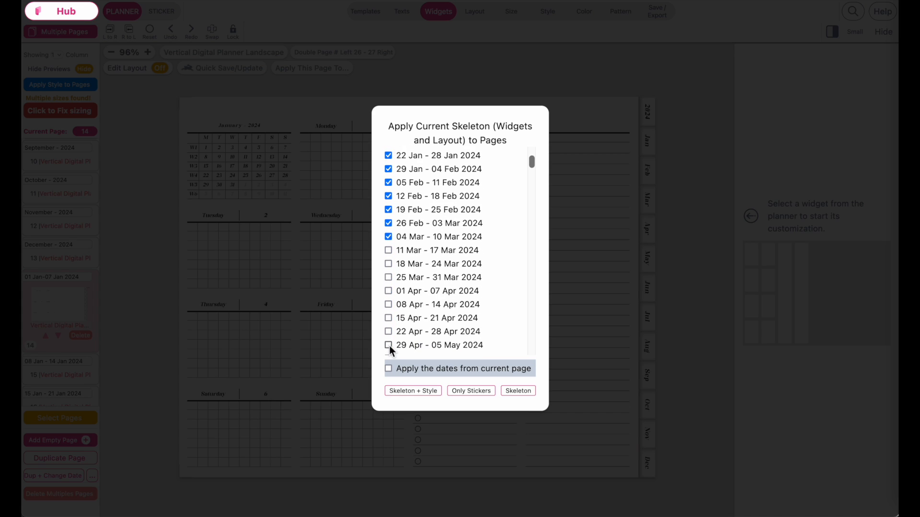
Step: Add the weekly pages from 11 Mar - 17 Mar through 29 Jul - 04 Aug 2024 to the selection
{"action": "left_click", "coordinate": [389, 264]}
{"action": "left_click", "coordinate": [389, 278]}
{"action": "left_click", "coordinate": [388, 291]}
{"action": "left_click", "coordinate": [389, 305]}
{"action": "left_click", "coordinate": [388, 318]}
{"action": "left_click", "coordinate": [388, 331]}
{"action": "scroll", "coordinate": [388, 335], "scroll_direction": "down", "scroll_amount": 1}
{"action": "left_click", "coordinate": [389, 308]}
{"action": "left_click", "coordinate": [389, 322]}
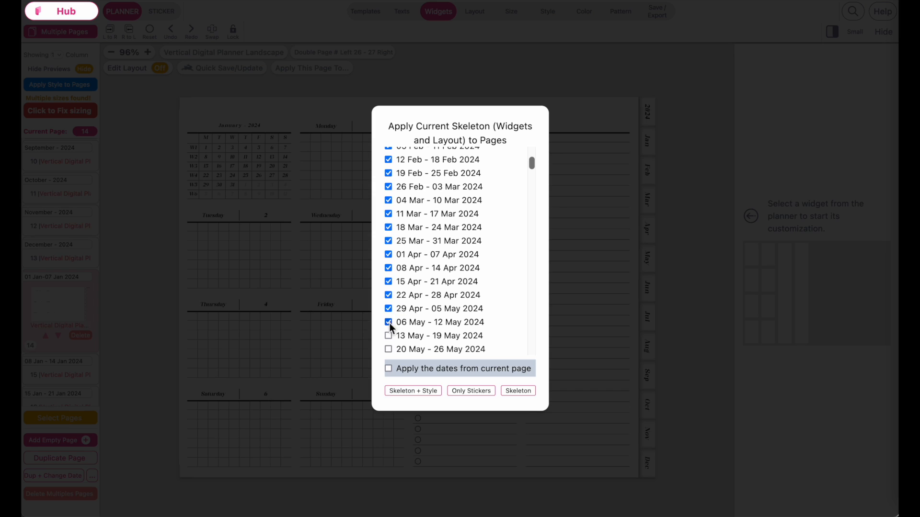
{"action": "left_click", "coordinate": [388, 336]}
{"action": "left_click", "coordinate": [389, 349]}
{"action": "scroll", "coordinate": [389, 349], "scroll_direction": "down", "scroll_amount": 2}
{"action": "left_click", "coordinate": [389, 263]}
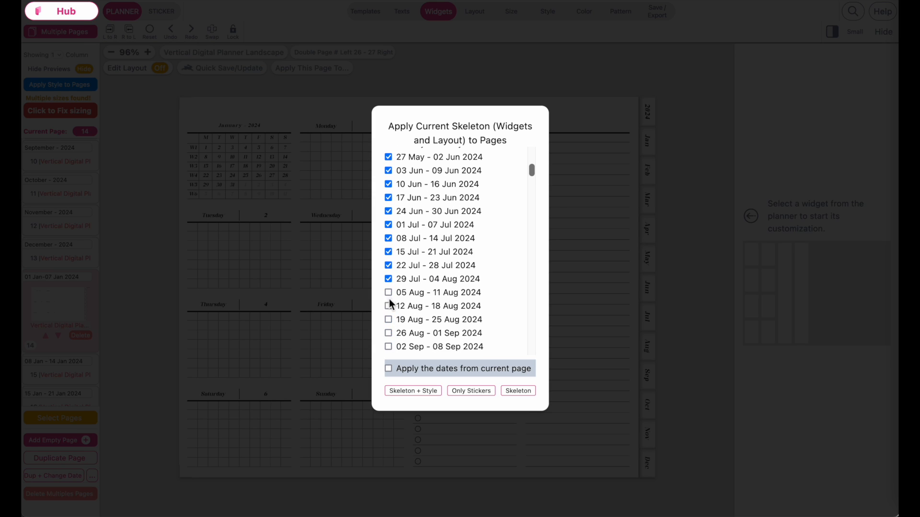
Step: Select the remaining weekly pages through 30 Dec - 05 Jan 2025 and apply the layout as Skeleton + Style
{"action": "left_click", "coordinate": [389, 293]}
{"action": "left_click", "coordinate": [388, 306]}
{"action": "left_click", "coordinate": [388, 319]}
{"action": "left_click", "coordinate": [388, 333]}
{"action": "left_click", "coordinate": [388, 347]}
{"action": "scroll", "coordinate": [388, 347], "scroll_direction": "down", "scroll_amount": 2}
{"action": "left_click", "coordinate": [388, 267]}
{"action": "left_click", "coordinate": [388, 280]}
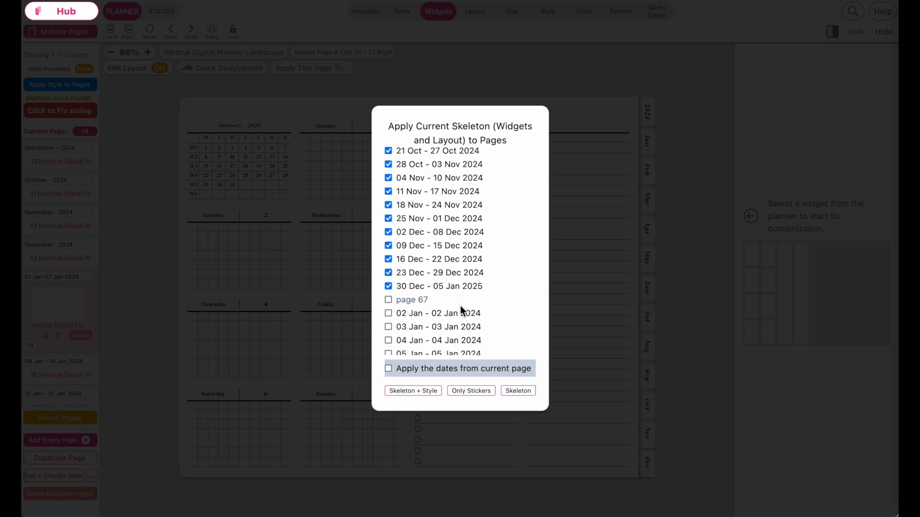
{"action": "scroll", "coordinate": [461, 307], "scroll_direction": "up", "scroll_amount": 15}
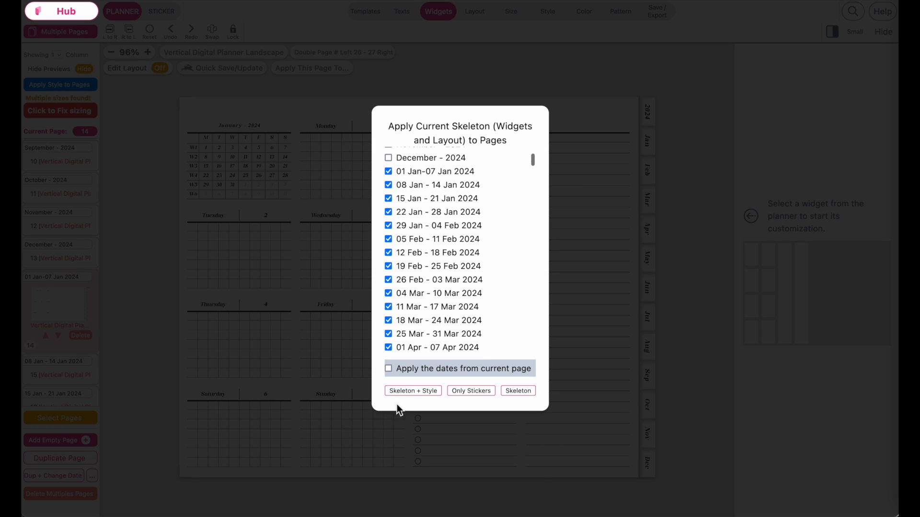
{"action": "left_click", "coordinate": [425, 399]}
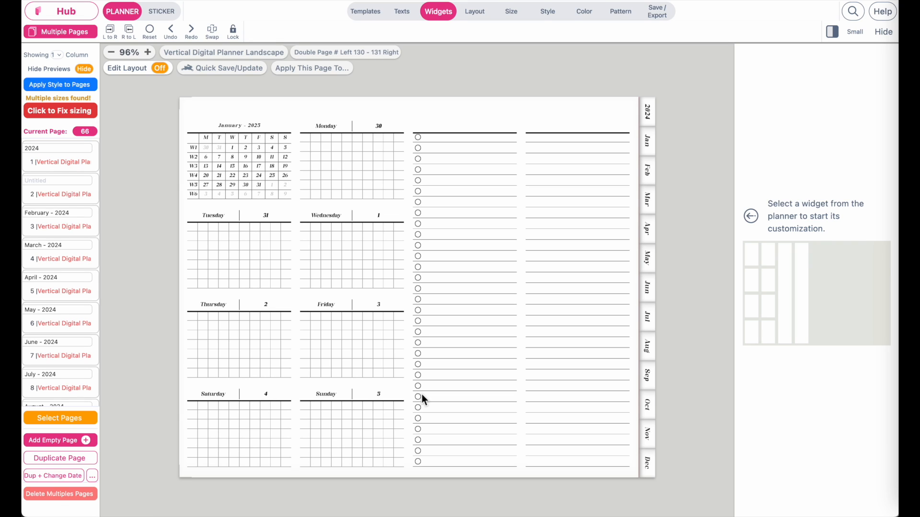
Step: Check the applied weekly layout on the 15 Jul - 21 Jul and 07 Oct - 13 Oct 2024 pages
{"action": "scroll", "coordinate": [48, 306], "scroll_direction": "down", "scroll_amount": 15}
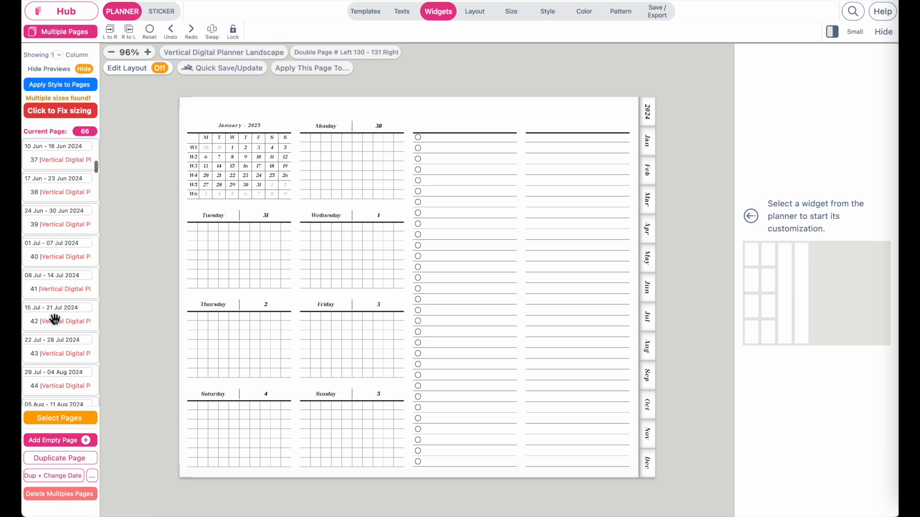
{"action": "left_click", "coordinate": [62, 333]}
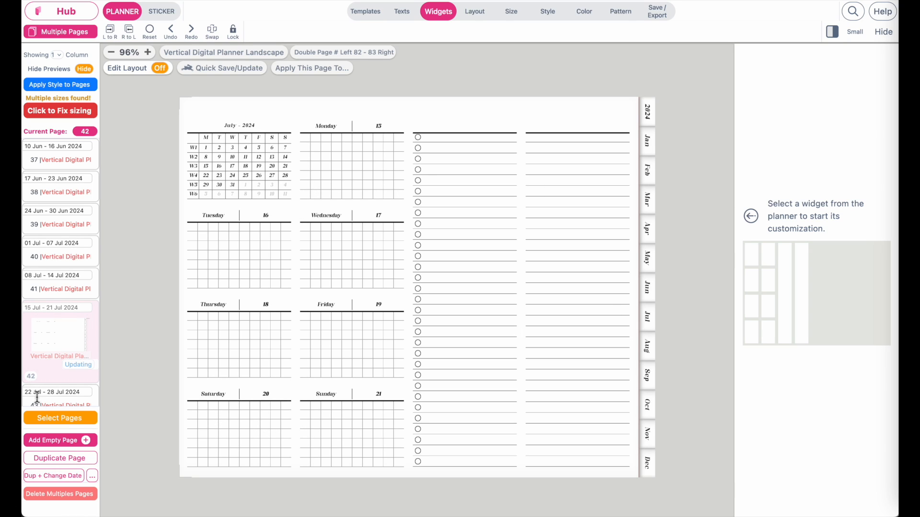
{"action": "scroll", "coordinate": [62, 335], "scroll_direction": "down", "scroll_amount": 10}
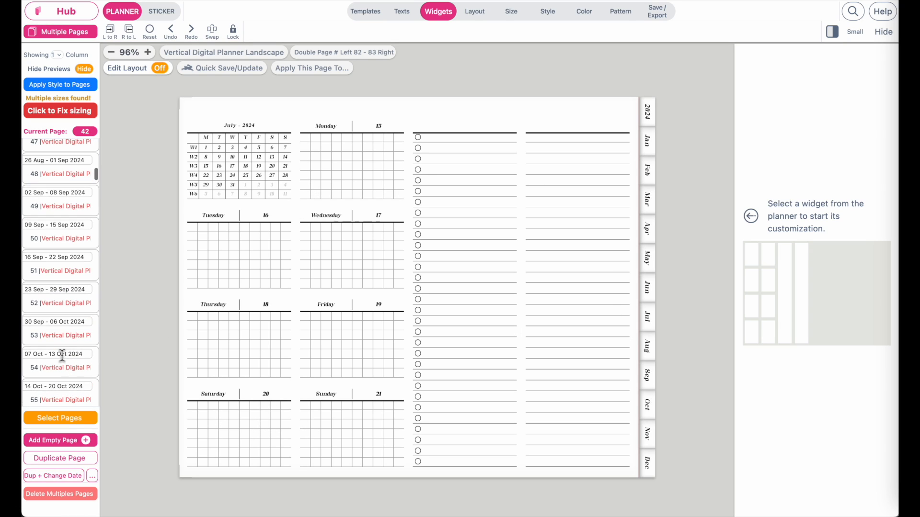
{"action": "left_click", "coordinate": [55, 369]}
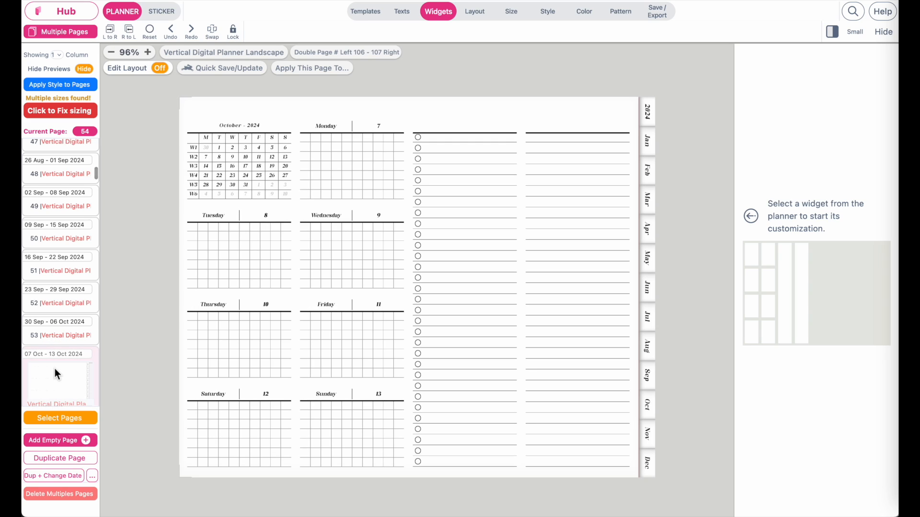
{"action": "scroll", "coordinate": [76, 286], "scroll_direction": "down", "scroll_amount": 10}
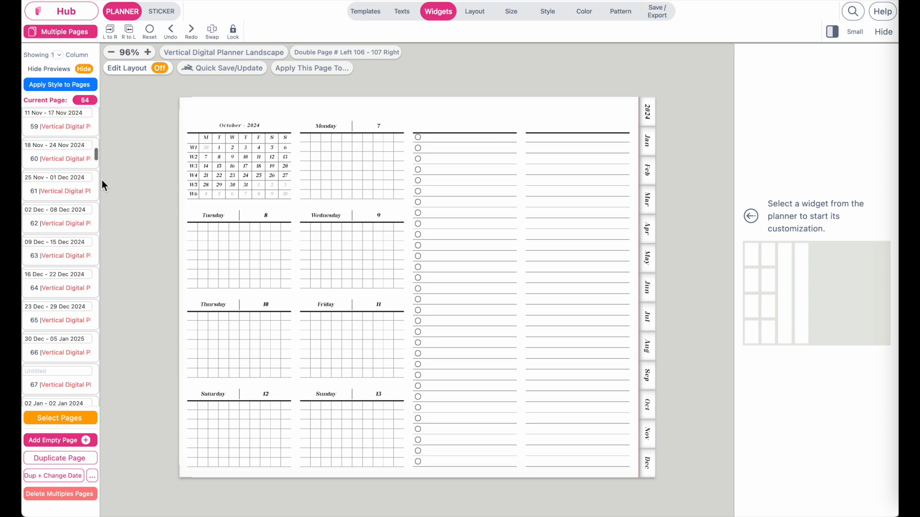
Step: Open the 07 Sep 2024 daily page and review the options for applying its layout to other pages without applying them
{"action": "left_click_drag", "start_coordinate": [96, 180], "coordinate": [96, 332]}
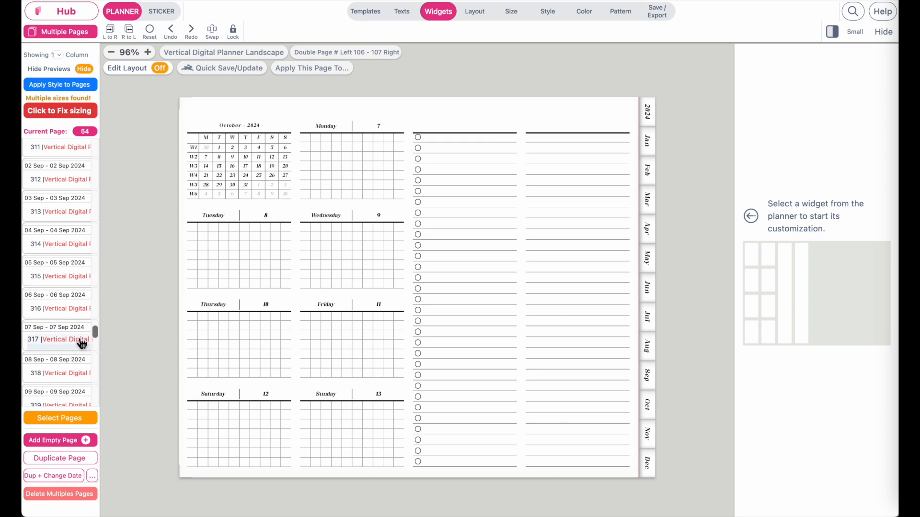
{"action": "left_click", "coordinate": [81, 341]}
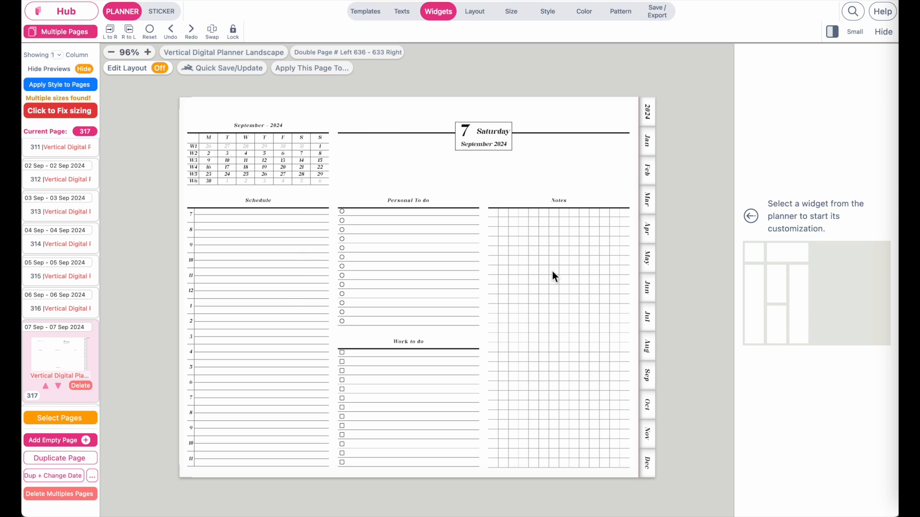
{"action": "left_click", "coordinate": [310, 72]}
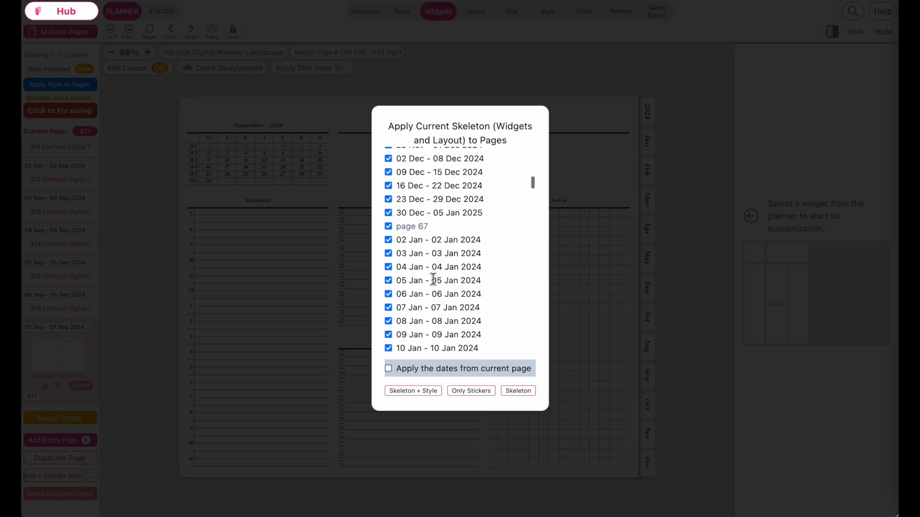
{"action": "scroll", "coordinate": [433, 277], "scroll_direction": "up", "scroll_amount": 15}
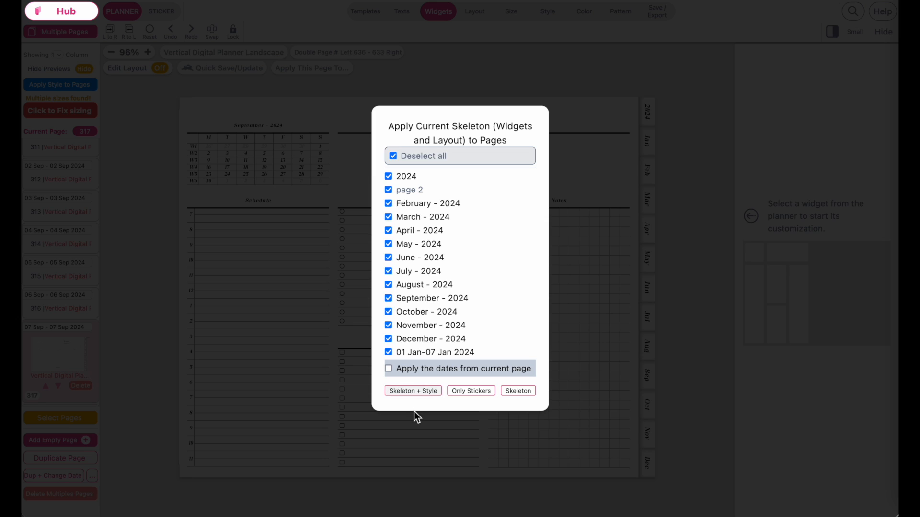
{"action": "left_click", "coordinate": [354, 425]}
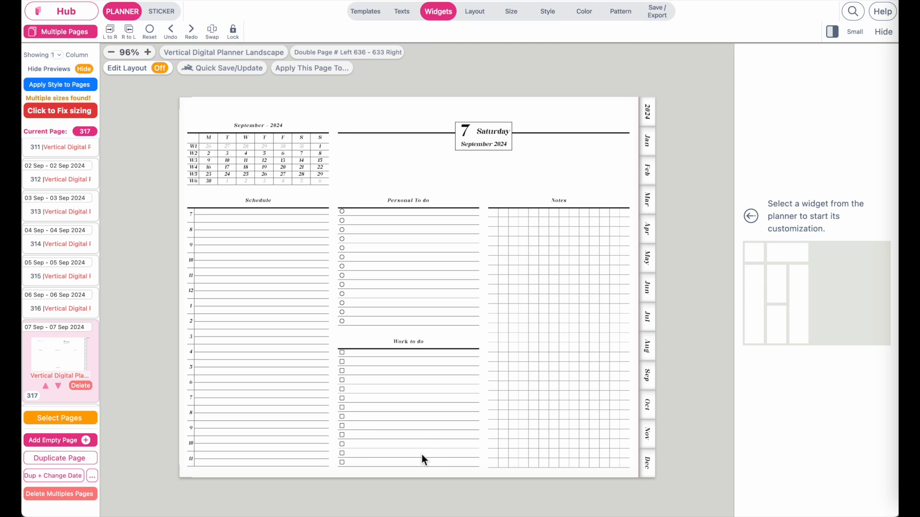
Step: View the all-pages PDF export settings and compare the 2024 Year at a Glance page with the January 2024 page
{"action": "left_click", "coordinate": [668, 17]}
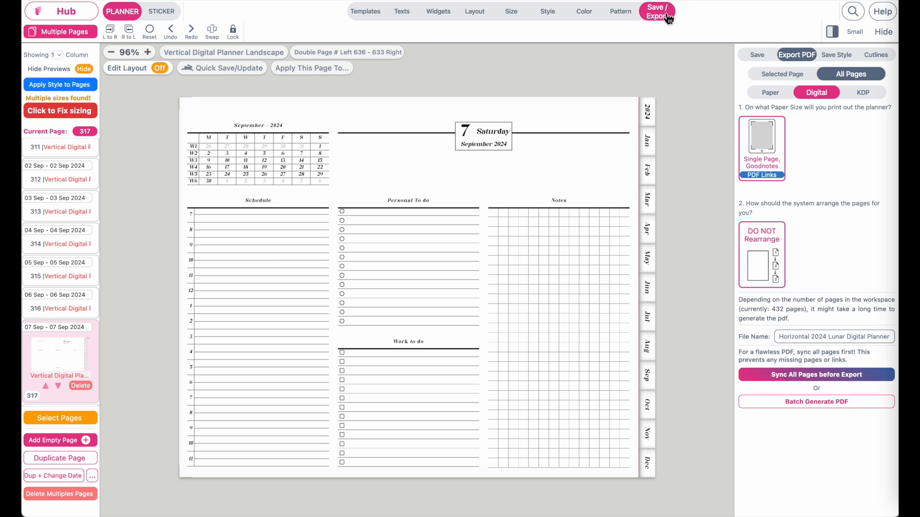
{"action": "scroll", "coordinate": [62, 275], "scroll_direction": "up", "scroll_amount": 18}
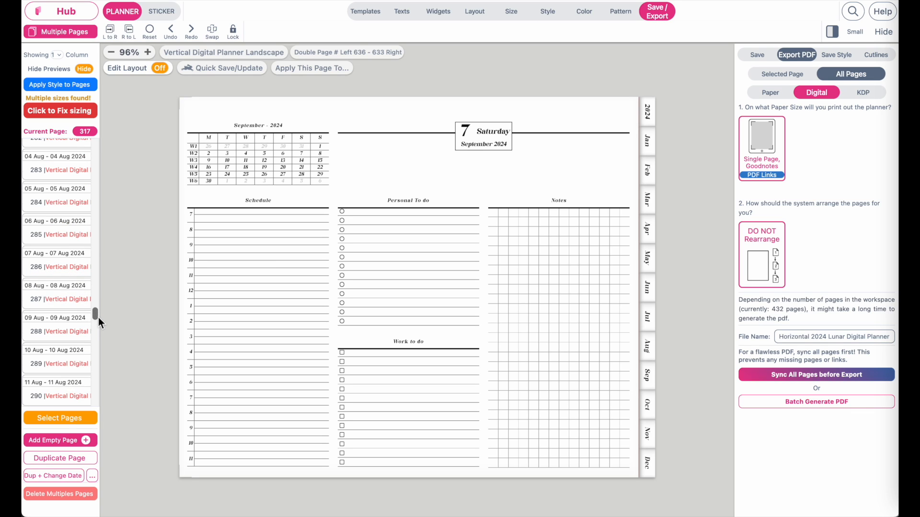
{"action": "left_click_drag", "start_coordinate": [97, 315], "coordinate": [97, 142]}
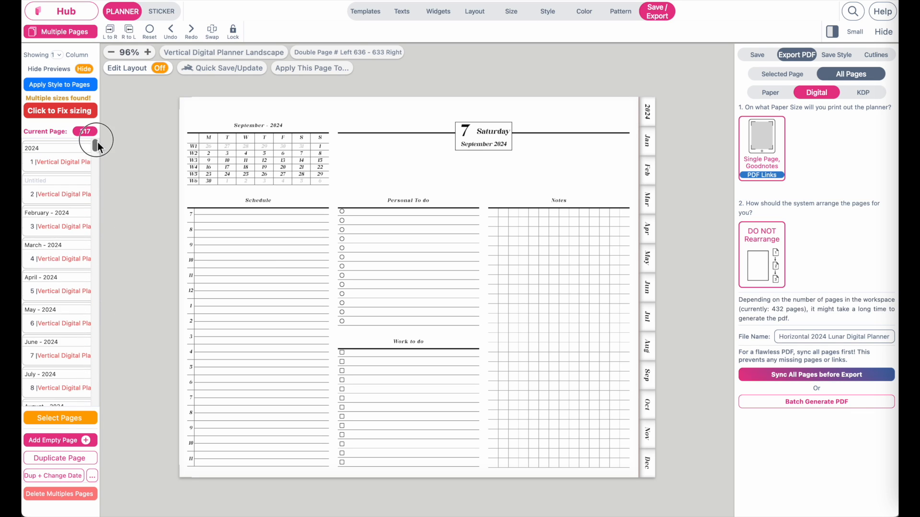
{"action": "left_click", "coordinate": [76, 172]}
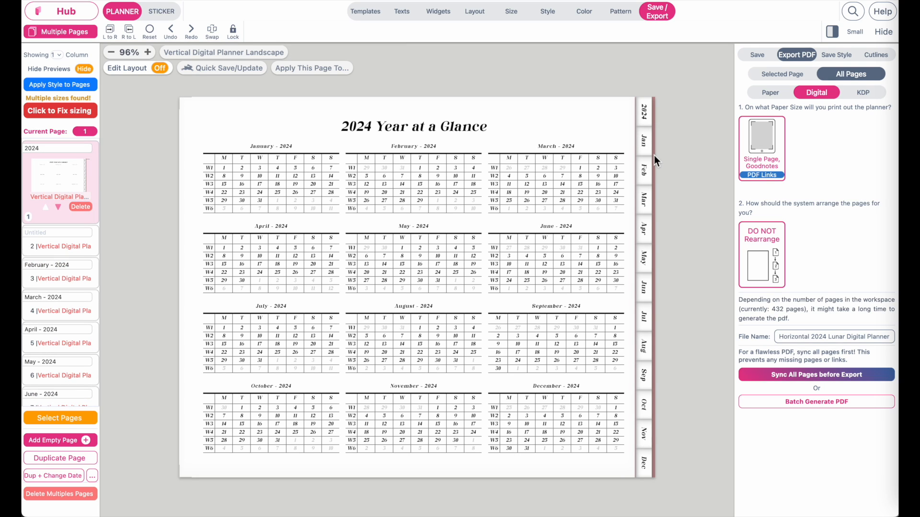
{"action": "scroll", "coordinate": [654, 155], "scroll_direction": "right", "scroll_amount": 1}
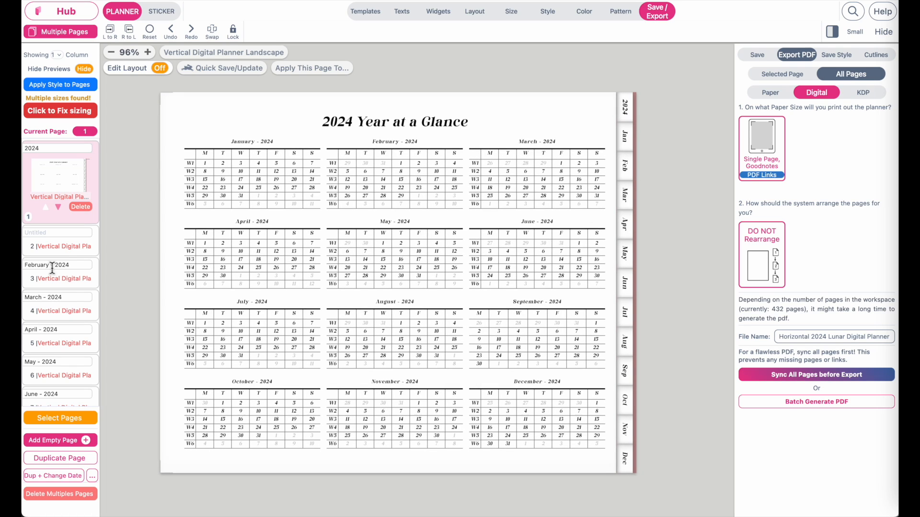
{"action": "left_click", "coordinate": [63, 253]}
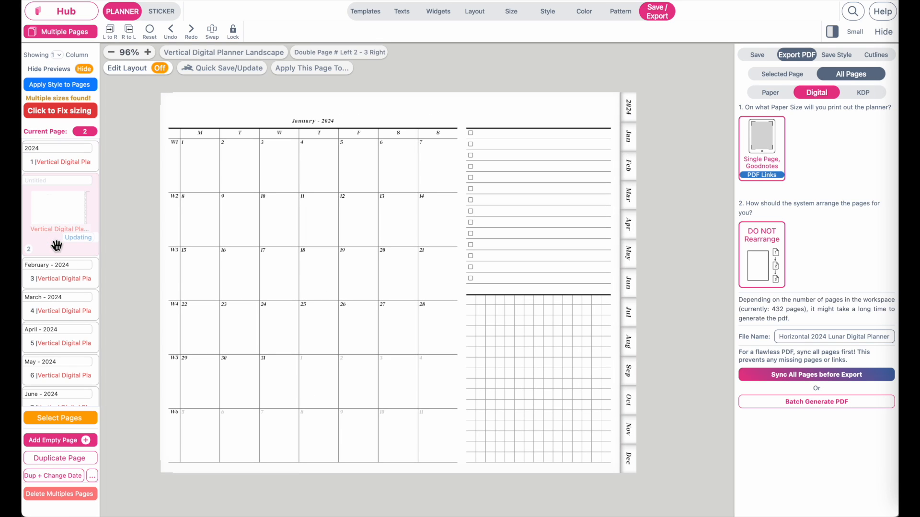
{"action": "left_click", "coordinate": [67, 163]}
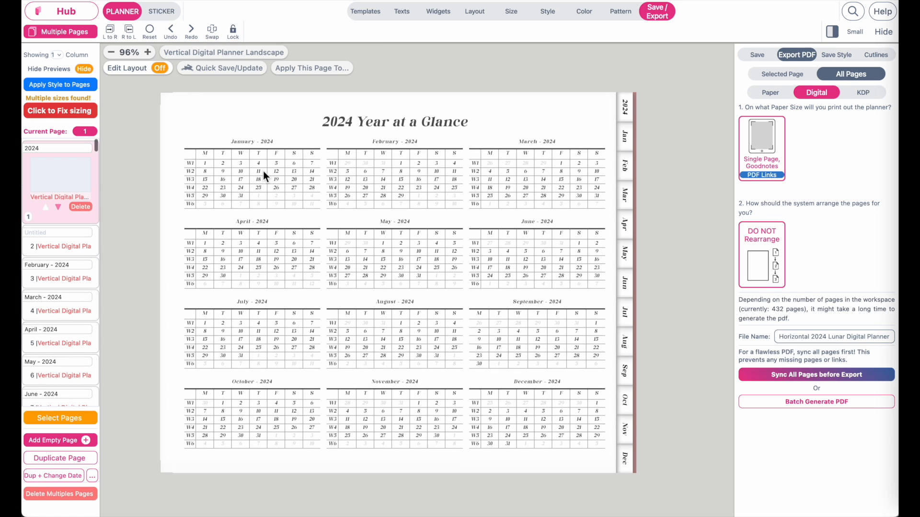
Step: Set the digital planner Outer Padding of the 2024 Year at a Glance page to 0.42 inch, matching the January page
{"action": "left_click", "coordinate": [478, 16]}
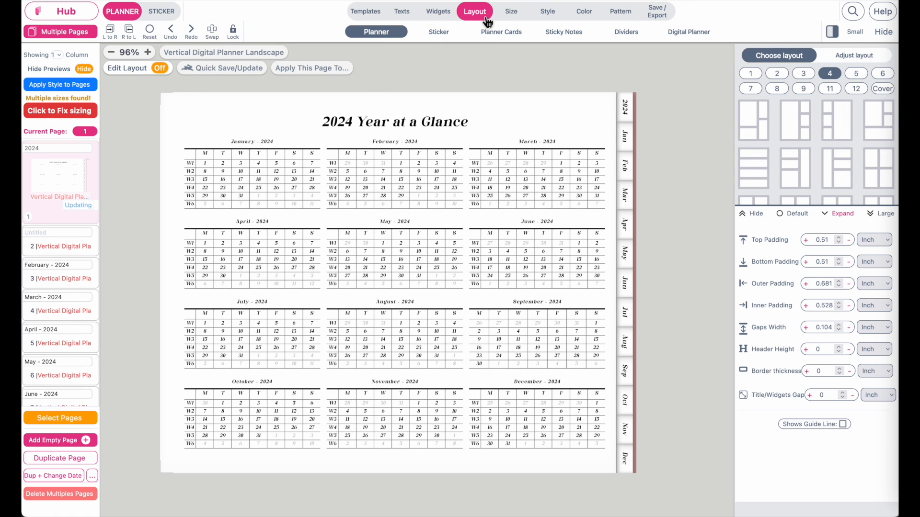
{"action": "left_click", "coordinate": [689, 32]}
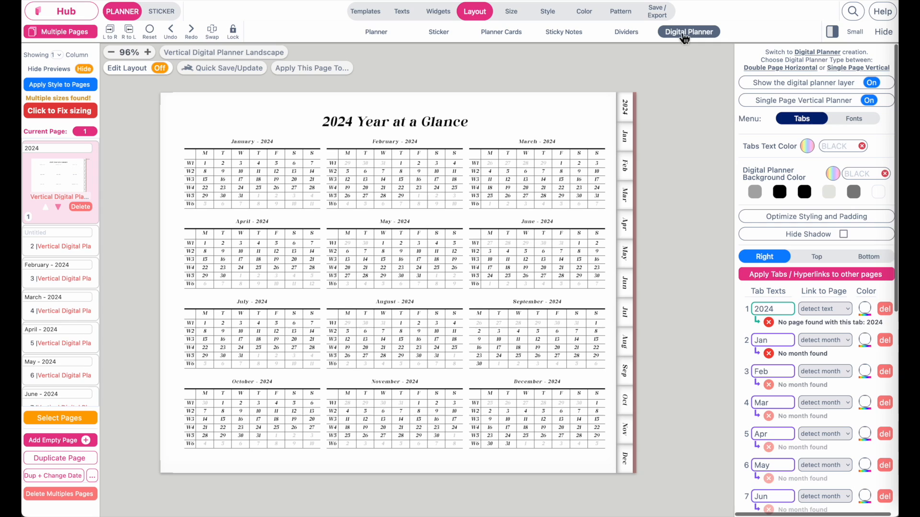
{"action": "scroll", "coordinate": [814, 340], "scroll_direction": "down", "scroll_amount": 7}
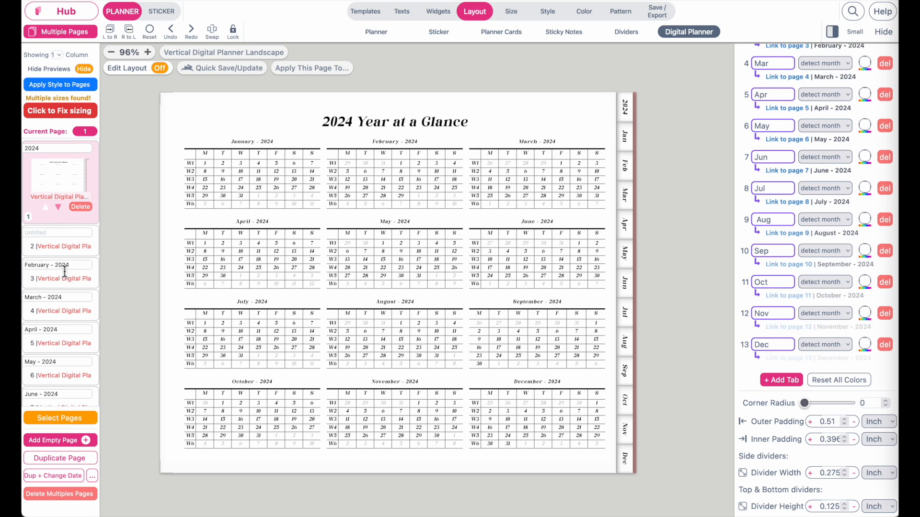
{"action": "left_click", "coordinate": [58, 250]}
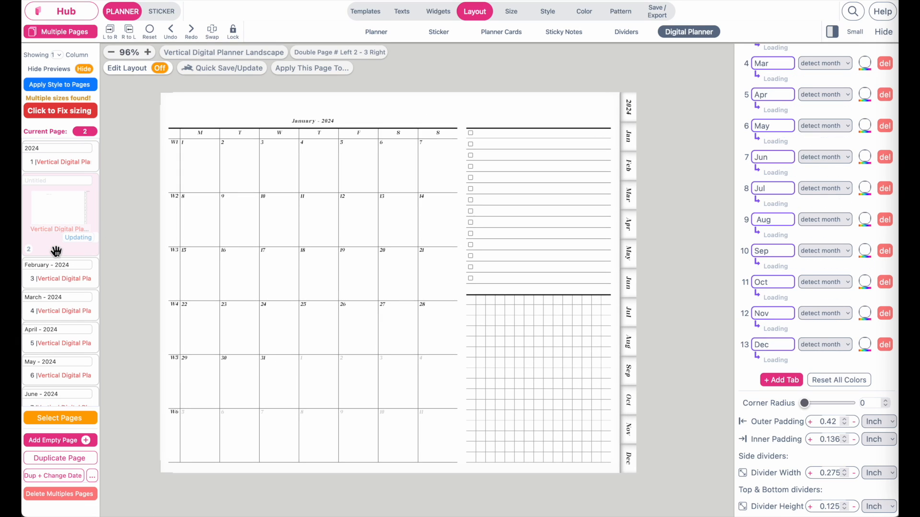
{"action": "double_click", "coordinate": [829, 424]}
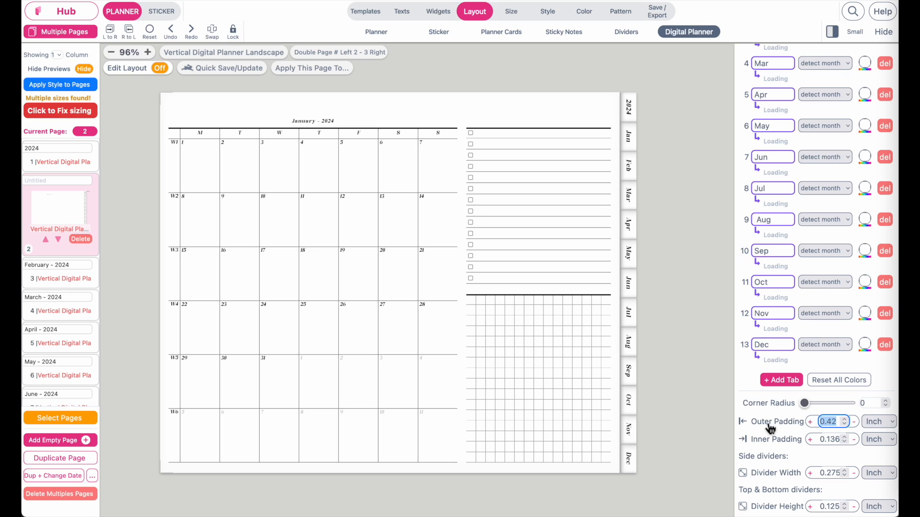
{"action": "left_click", "coordinate": [63, 168]}
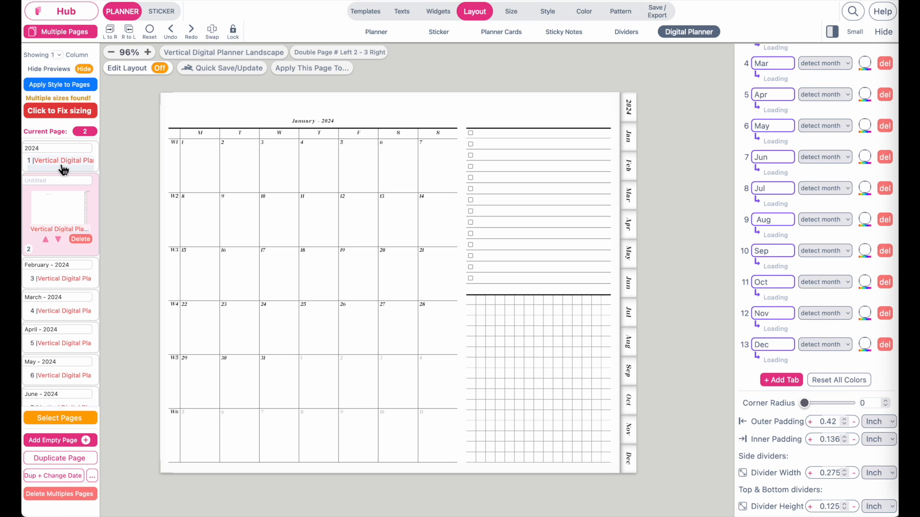
{"action": "double_click", "coordinate": [835, 421]}
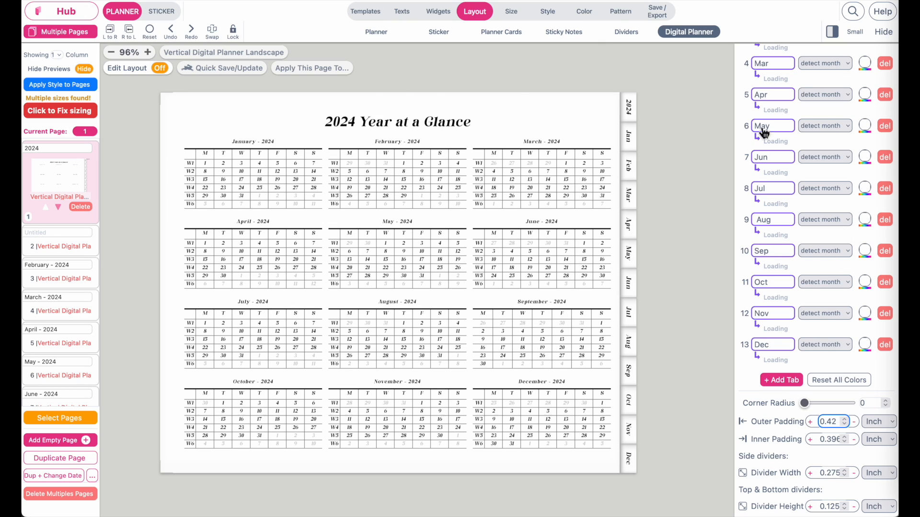
Step: Batch generate the linked digital PDF of all pages and download it
{"action": "left_click", "coordinate": [658, 11]}
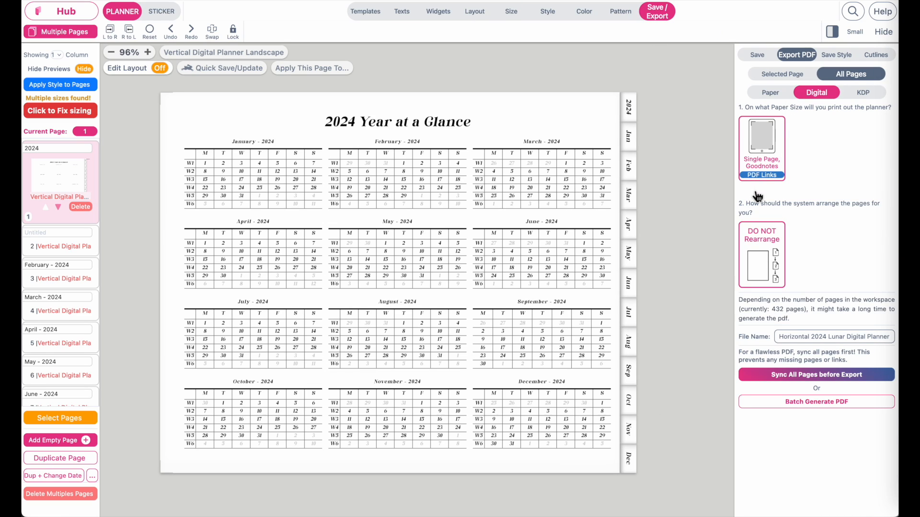
{"action": "left_click", "coordinate": [811, 404]}
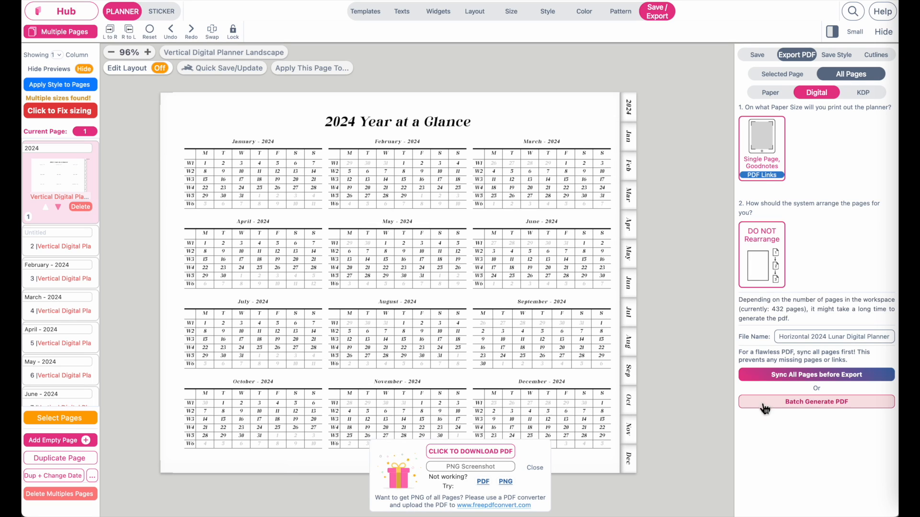
{"action": "left_click", "coordinate": [456, 455]}
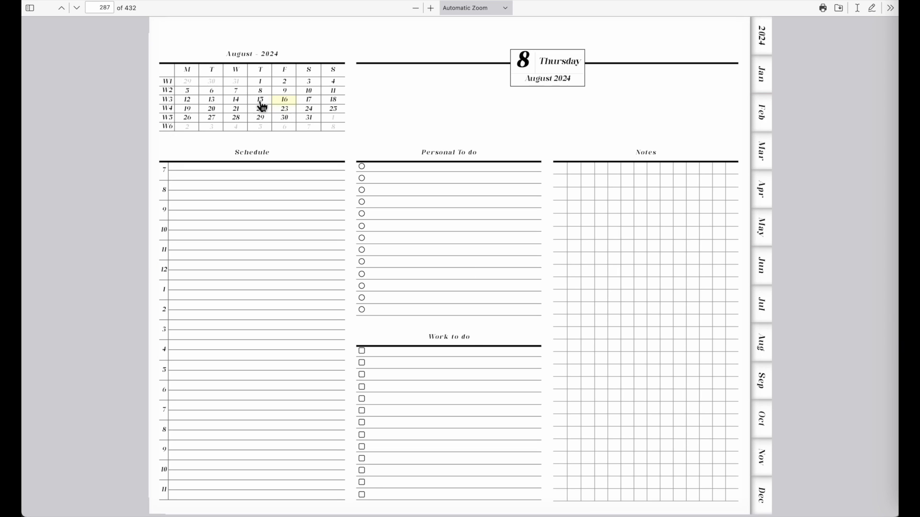
Step: Test the mini-calendar links in the PDF by following August 15, August 17 and week W3
{"action": "left_click", "coordinate": [260, 101]}
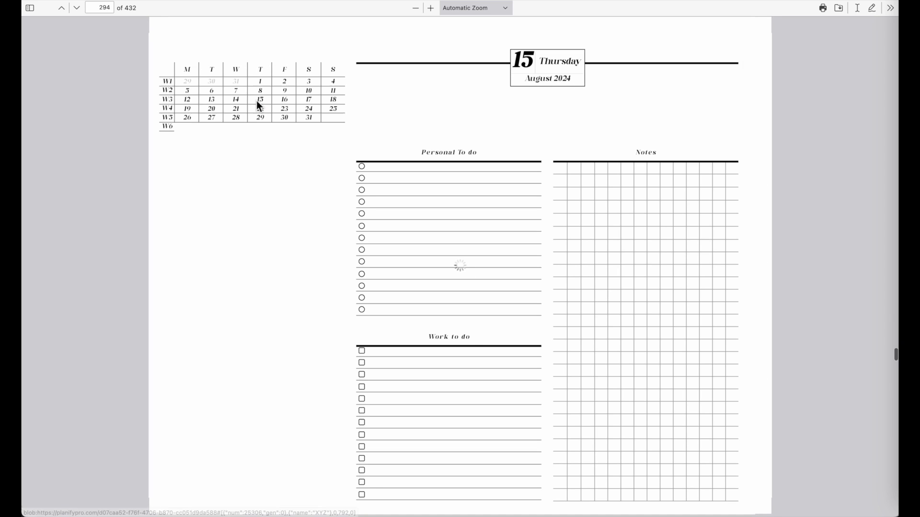
{"action": "left_click", "coordinate": [312, 102]}
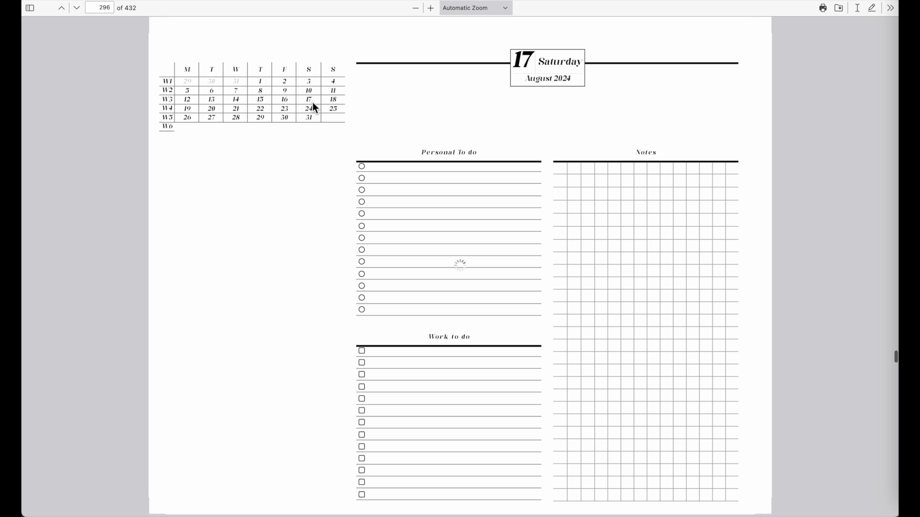
{"action": "left_click", "coordinate": [166, 100]}
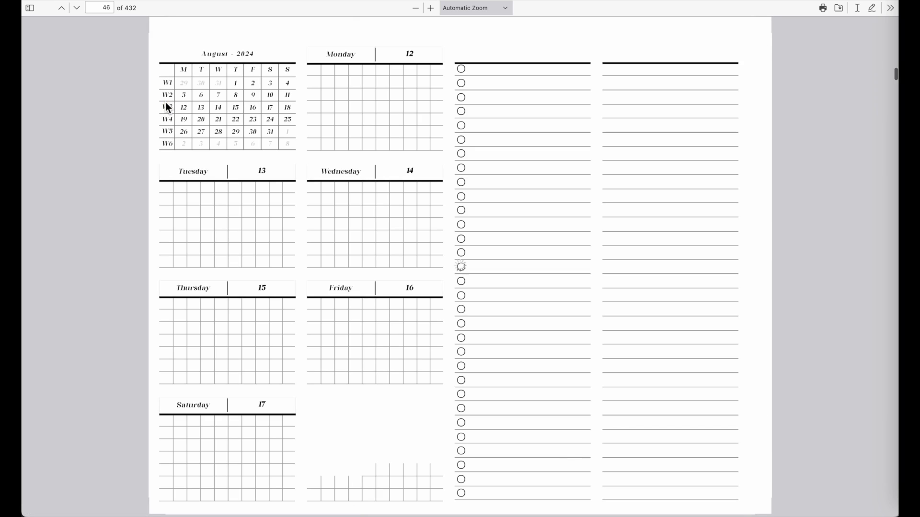
Step: Examine the exported weekly pages from August into September, and test the Jun and Oct side tab links
{"action": "scroll", "coordinate": [229, 139], "scroll_direction": "down", "scroll_amount": 3}
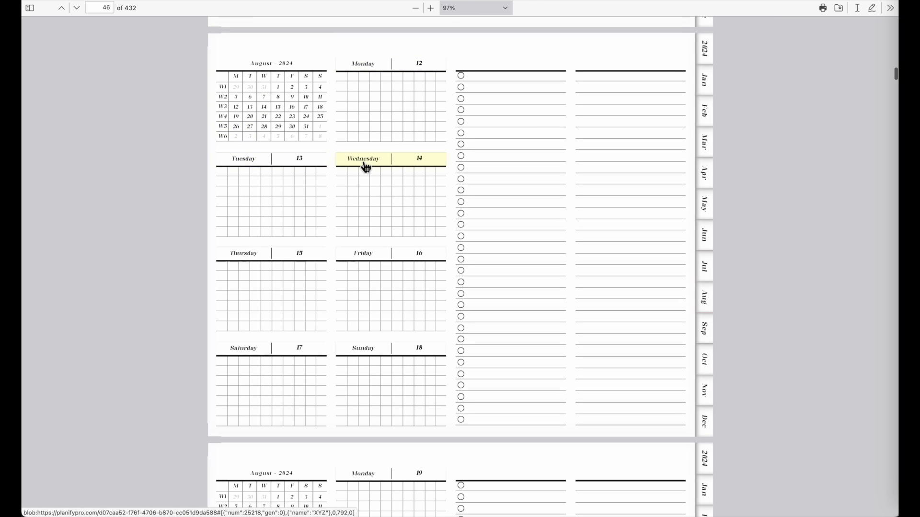
{"action": "scroll", "coordinate": [515, 249], "scroll_direction": "down", "scroll_amount": 10}
{"action": "scroll", "coordinate": [516, 250], "scroll_direction": "down", "scroll_amount": 10}
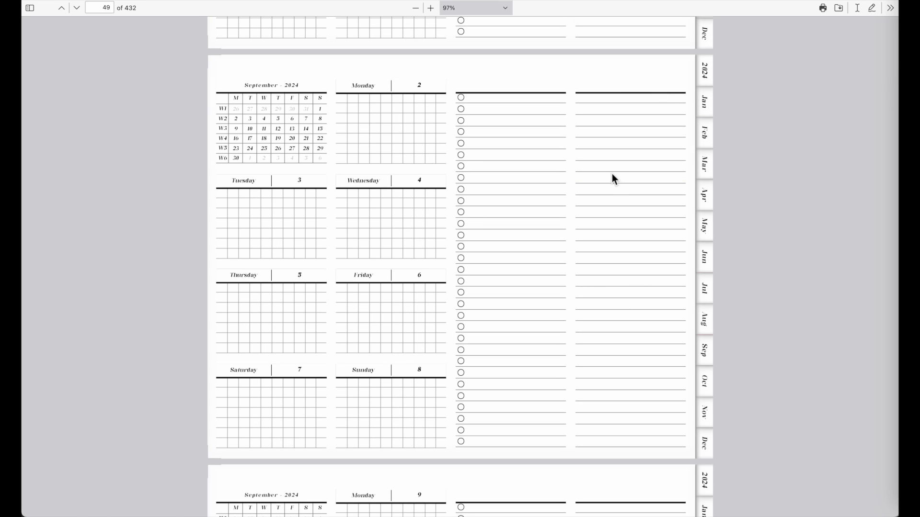
{"action": "left_click", "coordinate": [416, 311]}
{"action": "left_click", "coordinate": [532, 56]}
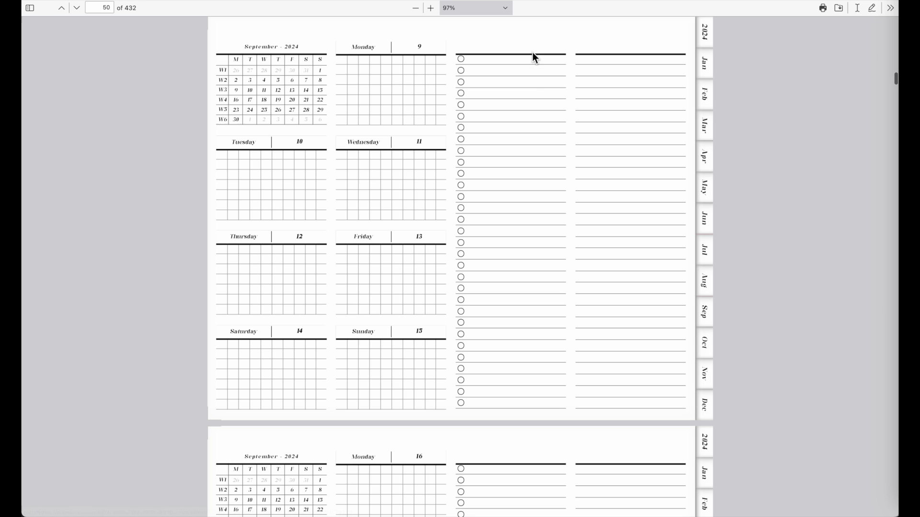
{"action": "left_click", "coordinate": [709, 221]}
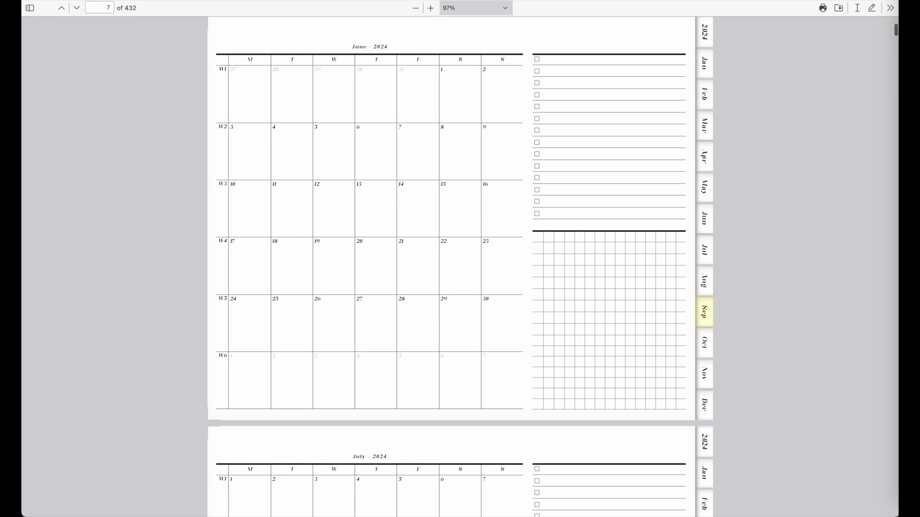
{"action": "left_click", "coordinate": [708, 352]}
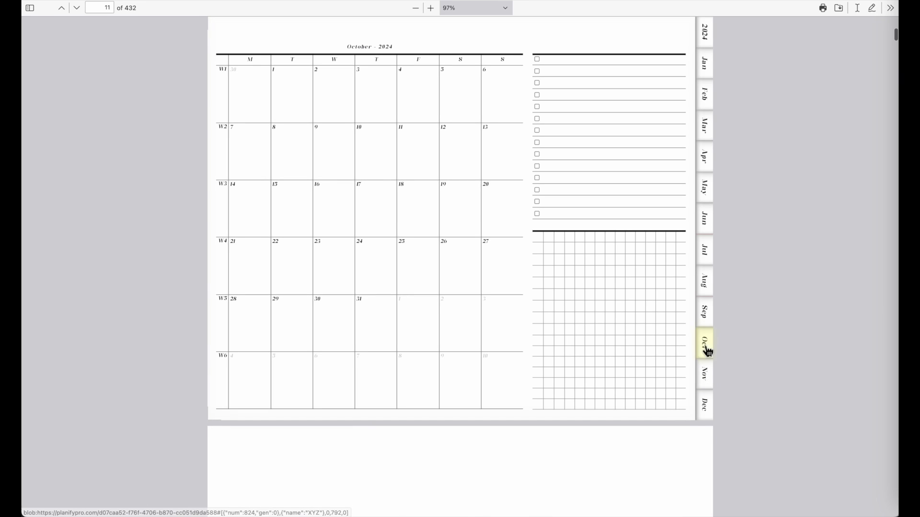
Step: Test the Nov side tab link in the PDF and view the multiple planner sizes prompt in the editor without applying a size
{"action": "left_click", "coordinate": [709, 379]}
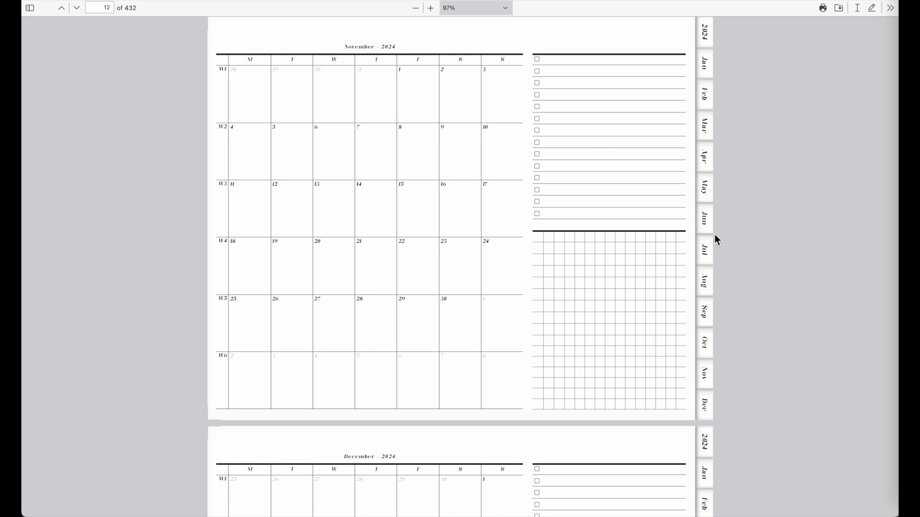
{"action": "left_click", "coordinate": [216, 0]}
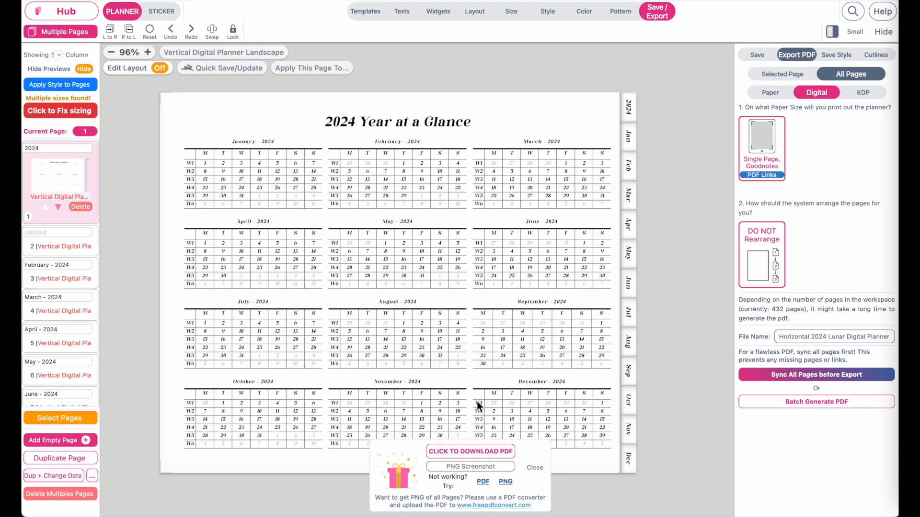
{"action": "left_click", "coordinate": [53, 112]}
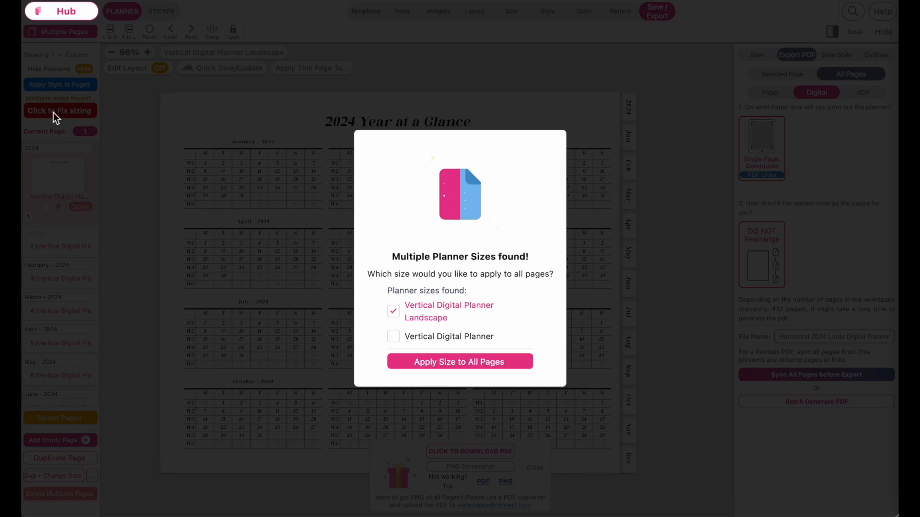
{"action": "left_click", "coordinate": [349, 447]}
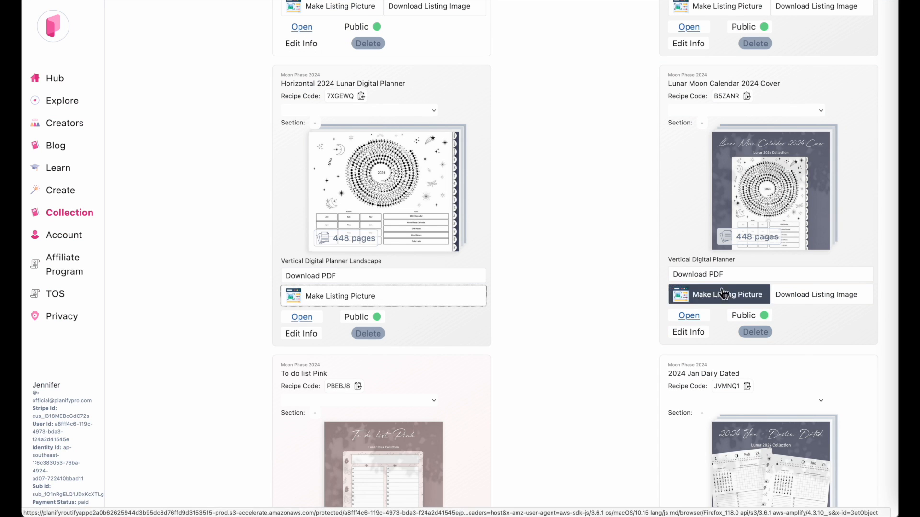
Step: Open the Lunar Moon Calendar 2024 Cover planner from the collection in the editor
{"action": "right_click", "coordinate": [783, 194]}
{"action": "left_click", "coordinate": [741, 199]}
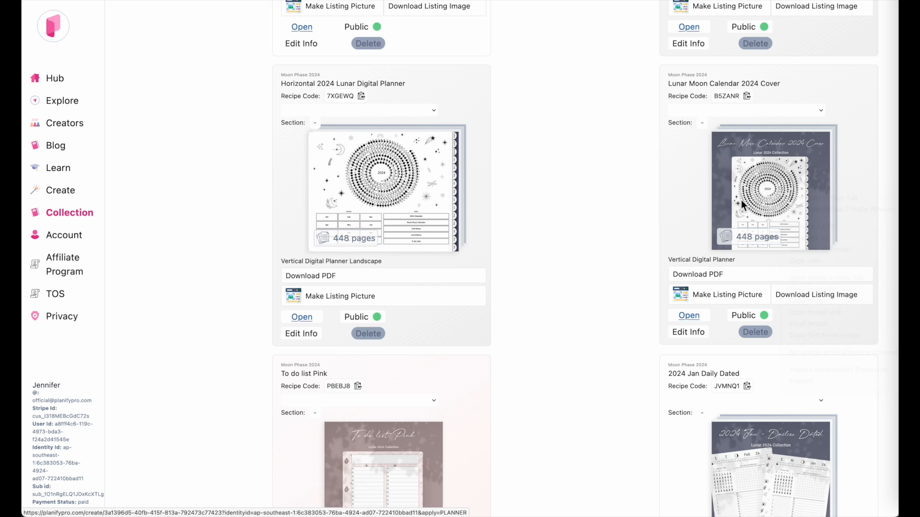
{"action": "left_click", "coordinate": [740, 192]}
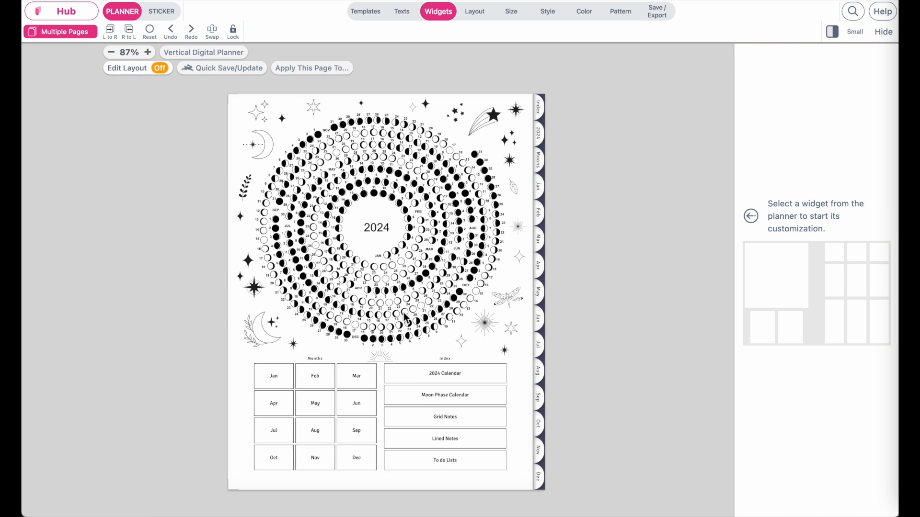
Step: Change the lunar index page size to Vertical Digital Planner Landscape
{"action": "left_click", "coordinate": [511, 11]}
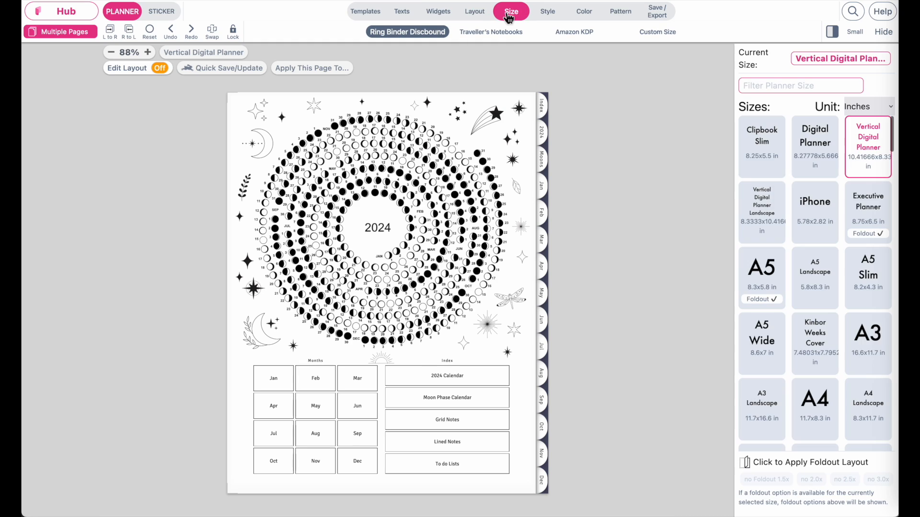
{"action": "left_click", "coordinate": [777, 220]}
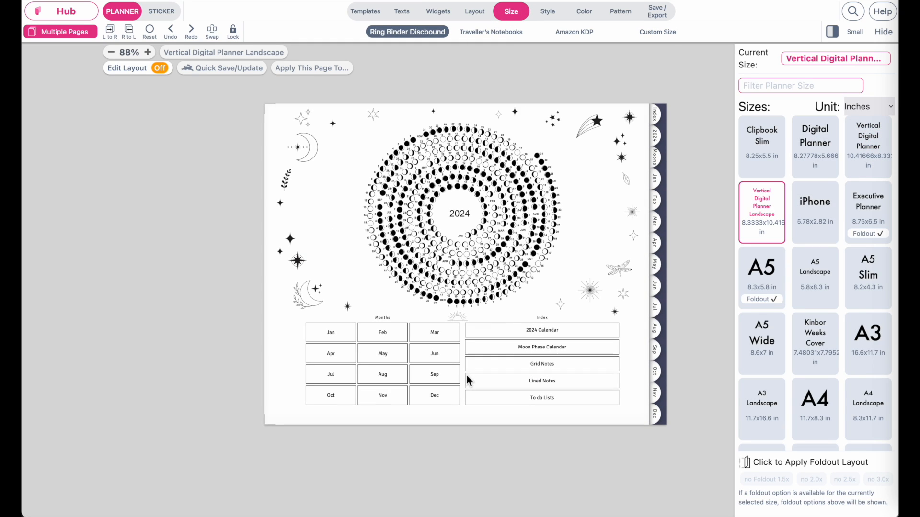
{"action": "scroll", "coordinate": [482, 244], "scroll_direction": "up", "scroll_amount": 3}
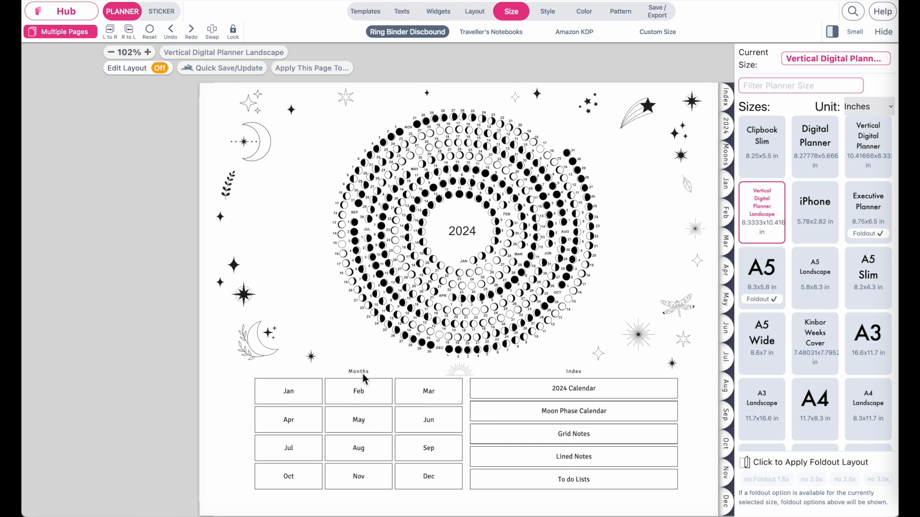
Step: Realign the invisible Jan link sticker with the Jan cell of the Months table
{"action": "left_click", "coordinate": [162, 11]}
{"action": "left_click", "coordinate": [308, 395]}
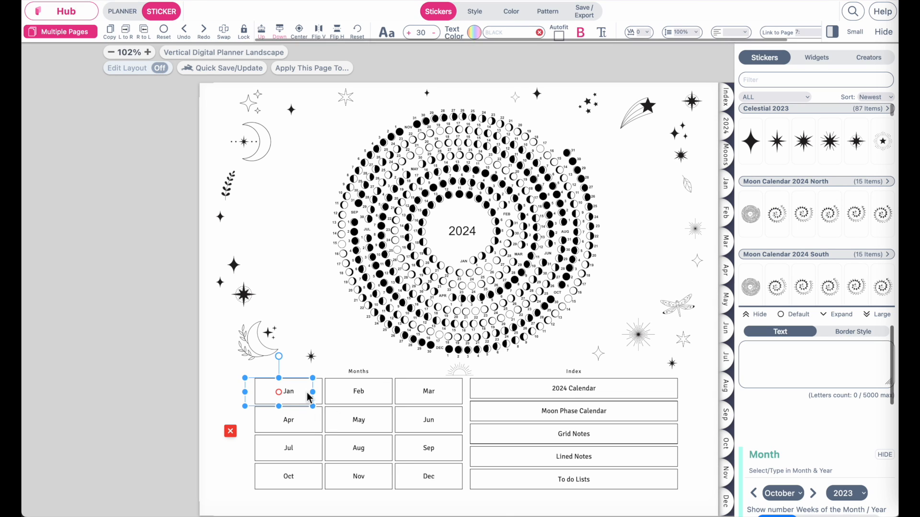
{"action": "mouse_move", "coordinate": [314, 392]}
{"action": "left_mouse_down"}
{"action": "mouse_move", "coordinate": [301, 391]}
{"action": "mouse_move", "coordinate": [308, 394]}
{"action": "left_mouse_up"}
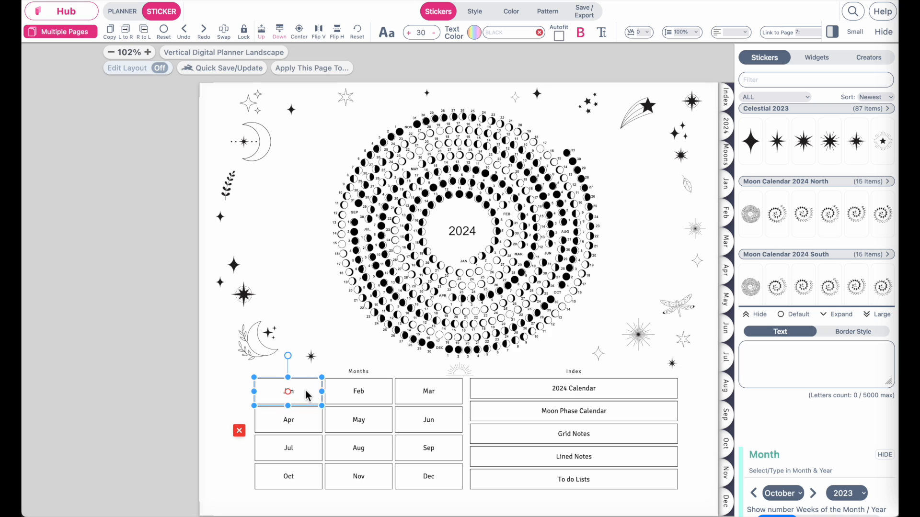
Step: Add a custom Text widget beside the moon calendar and shrink its box to about the size of a month cell
{"action": "left_click", "coordinate": [823, 63]}
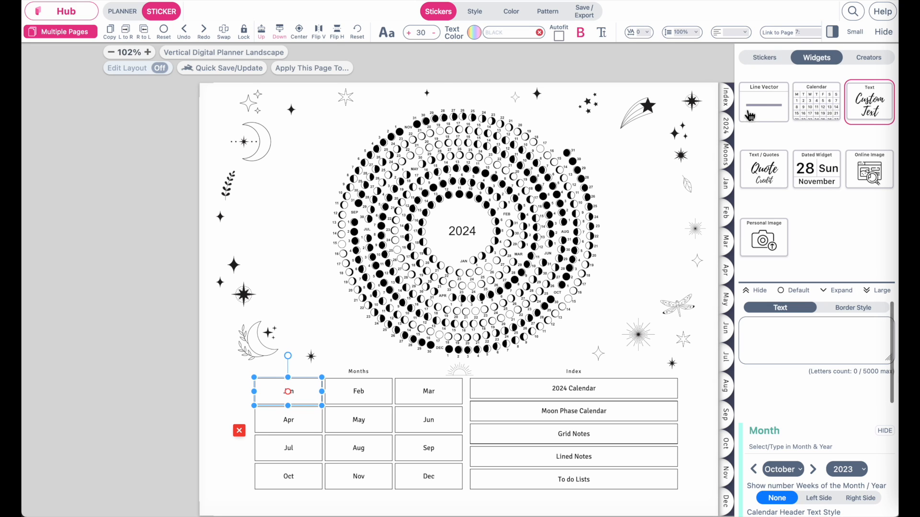
{"action": "left_click", "coordinate": [868, 110]}
{"action": "left_click", "coordinate": [260, 119]}
{"action": "left_click_drag", "start_coordinate": [258, 116], "coordinate": [285, 227]}
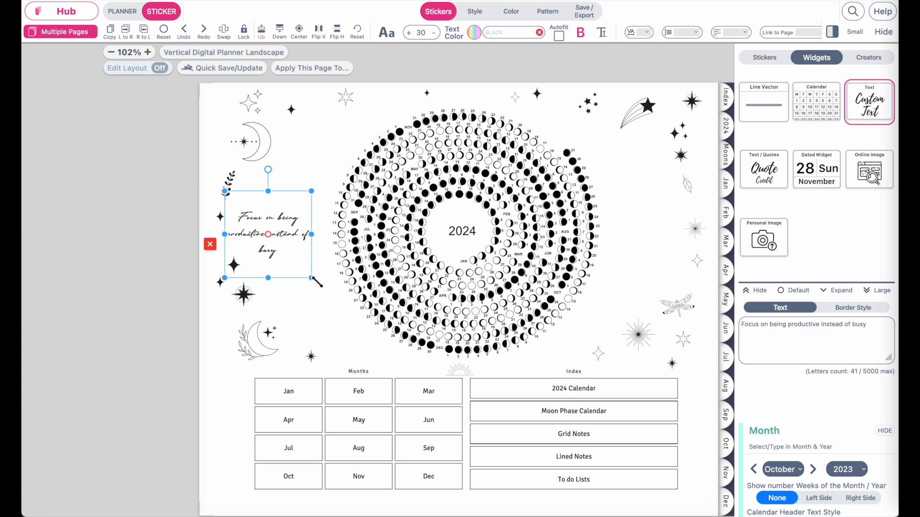
{"action": "left_click_drag", "start_coordinate": [312, 278], "coordinate": [302, 228]}
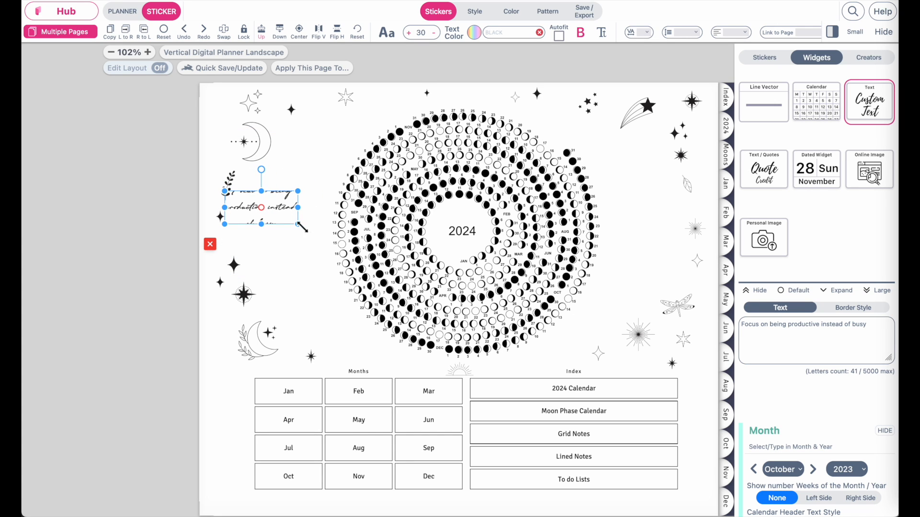
Step: Move the new text widget closer to the moon calendar and clear its sample text
{"action": "left_click", "coordinate": [360, 391]}
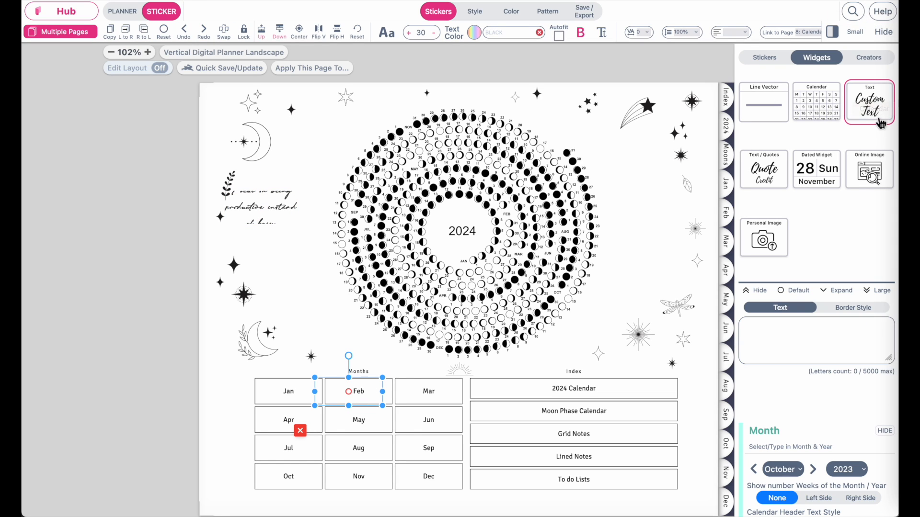
{"action": "left_click", "coordinate": [259, 211]}
{"action": "left_click_drag", "start_coordinate": [259, 211], "coordinate": [289, 228]}
{"action": "left_click", "coordinate": [876, 332]}
{"action": "left_click_drag", "start_coordinate": [875, 331], "coordinate": [741, 325]}
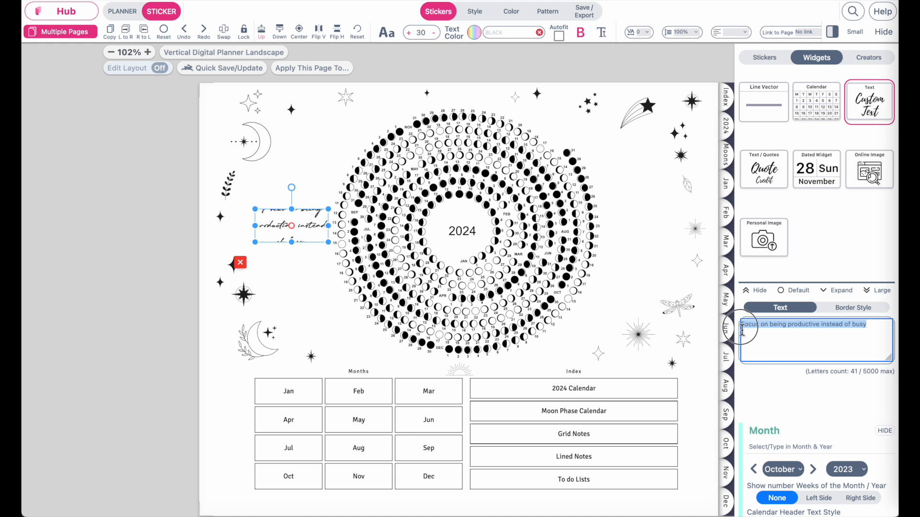
{"action": "key", "text": "BackSpace"}
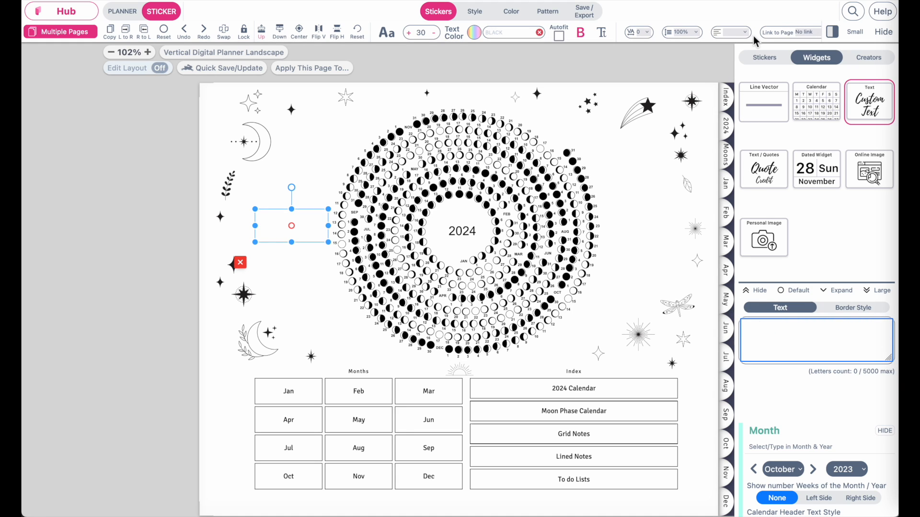
Step: View the page link choices for the blank text widget and delete the widget without assigning a link
{"action": "left_click", "coordinate": [801, 36]}
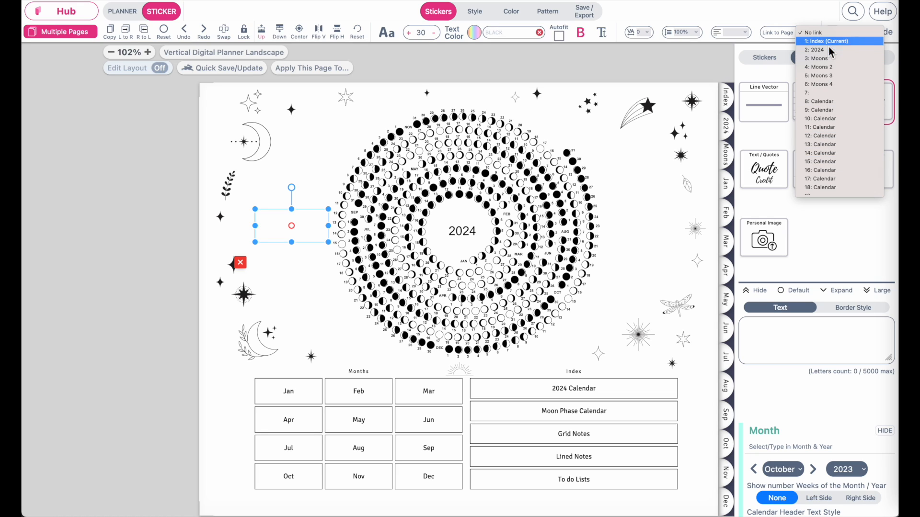
{"action": "left_click", "coordinate": [245, 264]}
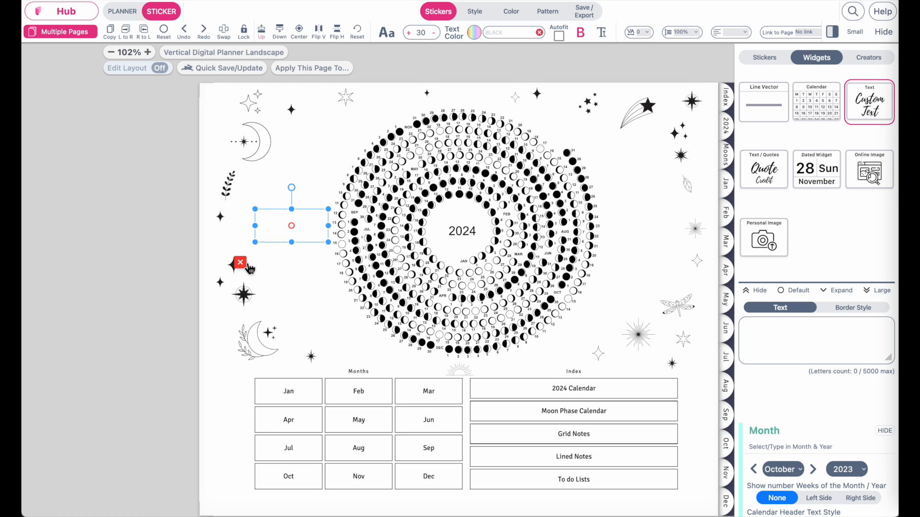
{"action": "left_click", "coordinate": [241, 263]}
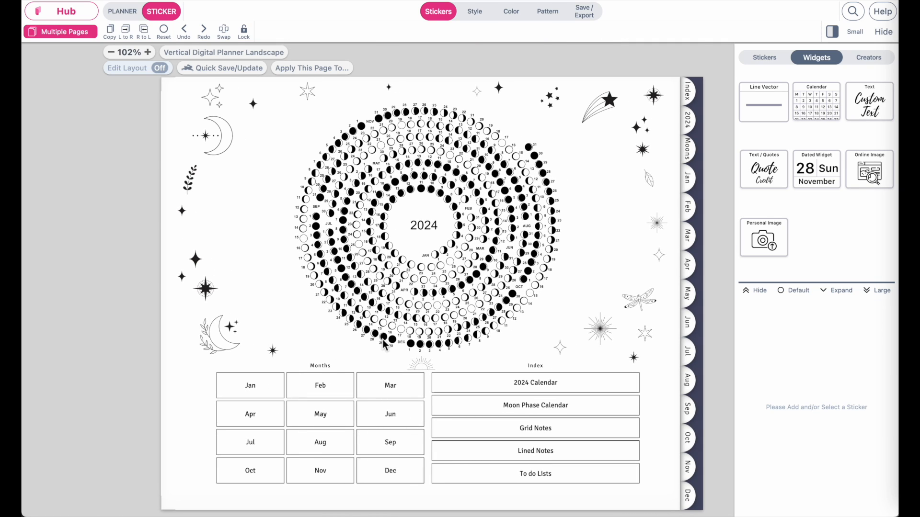
Step: Realign the invisible Feb and Mar link stickers with their cells in the Months table
{"action": "left_click", "coordinate": [249, 386]}
{"action": "left_click", "coordinate": [323, 394]}
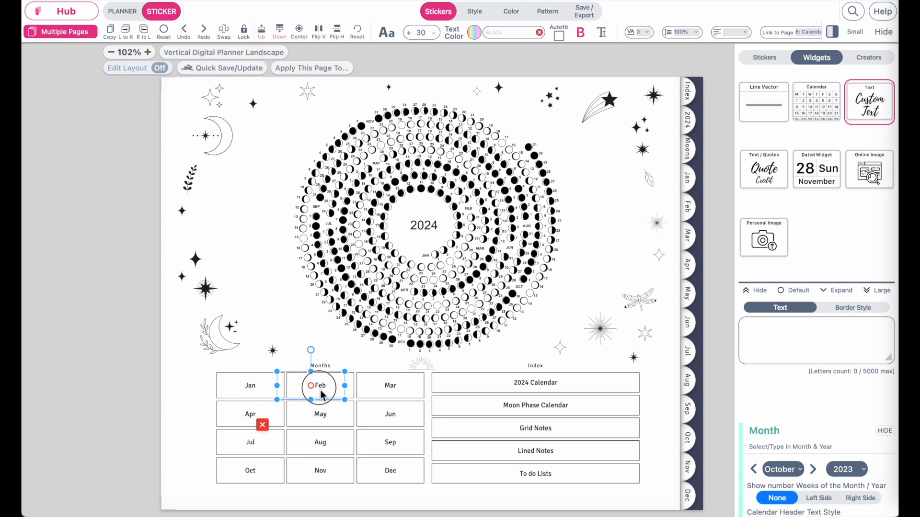
{"action": "left_click_drag", "start_coordinate": [327, 394], "coordinate": [331, 395]}
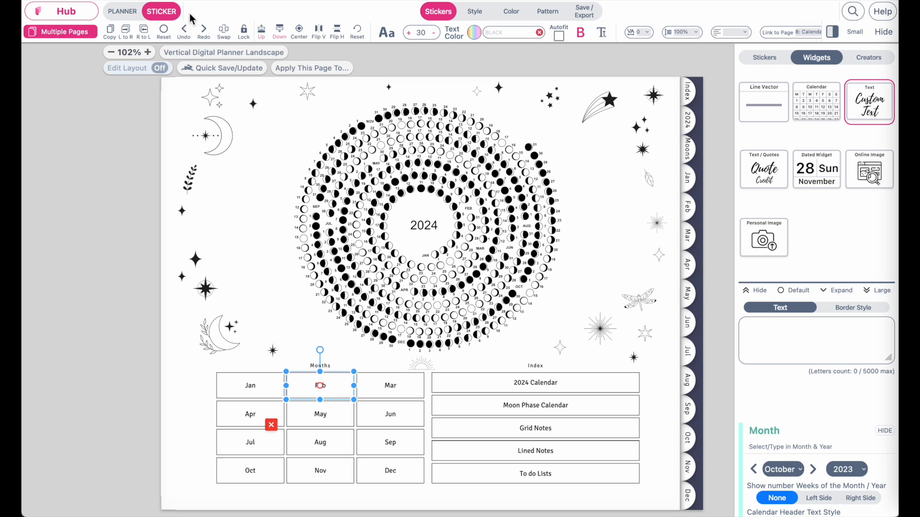
{"action": "left_click", "coordinate": [388, 394]}
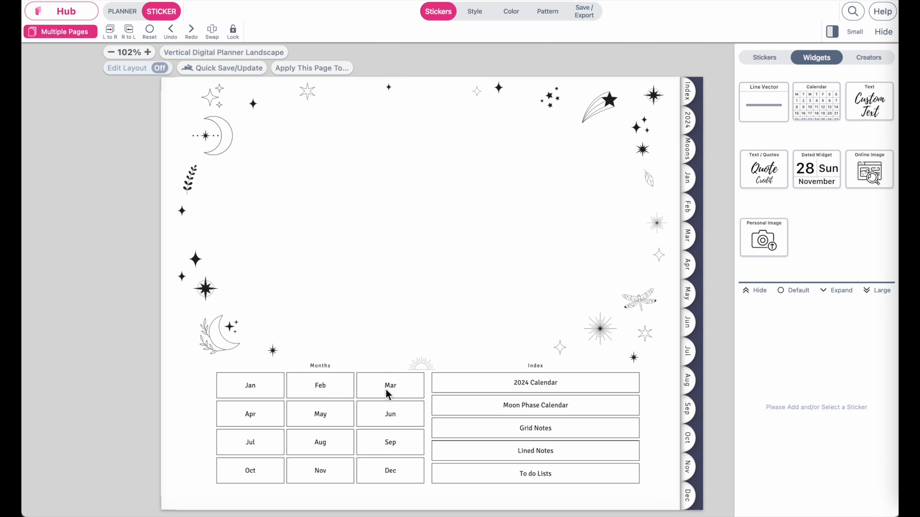
{"action": "left_click", "coordinate": [388, 394]}
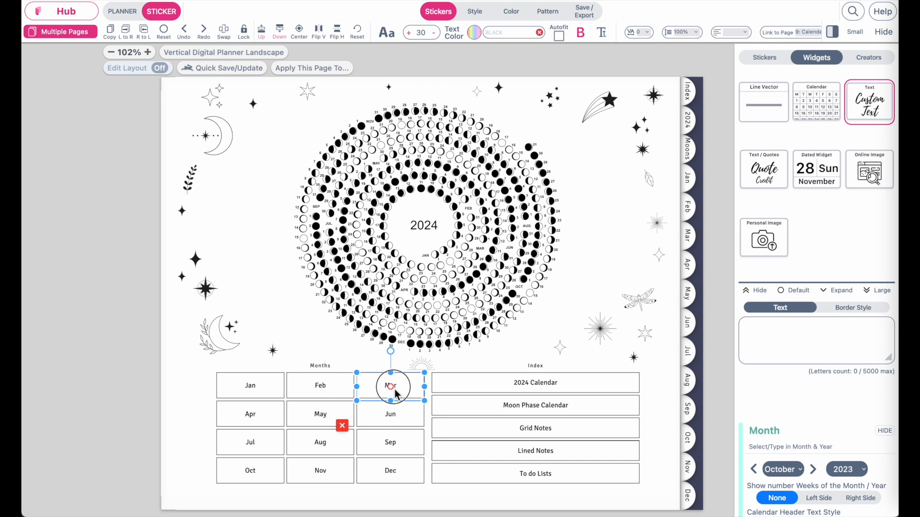
Step: Realign the invisible Apr, May and Jun link stickers with their cells in the Months table
{"action": "left_click", "coordinate": [262, 422]}
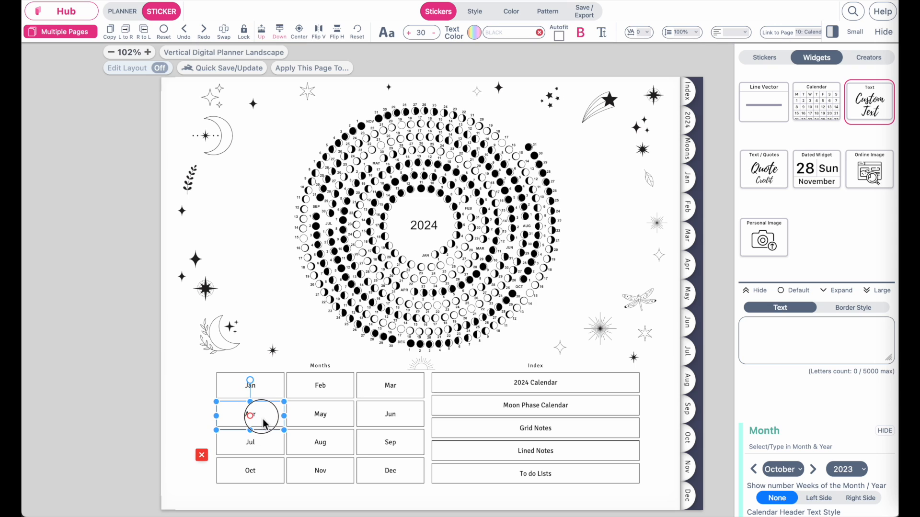
{"action": "left_click", "coordinate": [324, 421]}
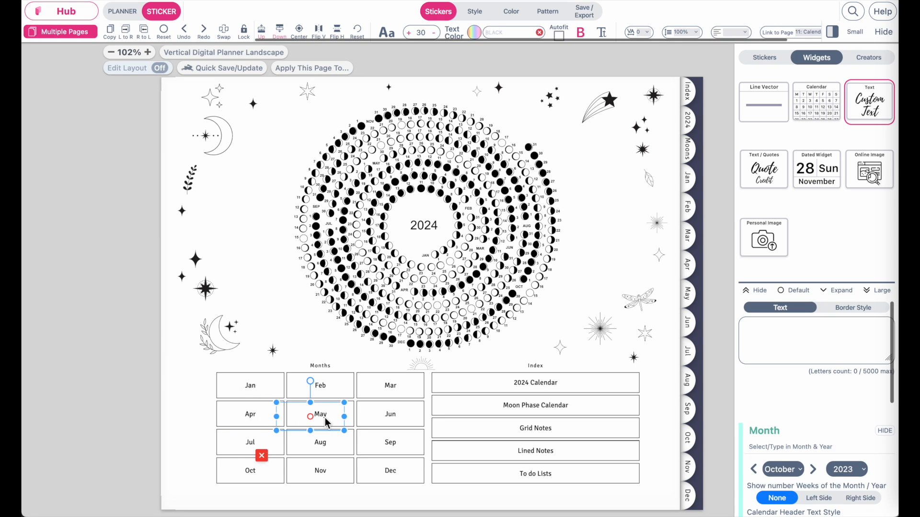
{"action": "left_click_drag", "start_coordinate": [324, 418], "coordinate": [332, 415]}
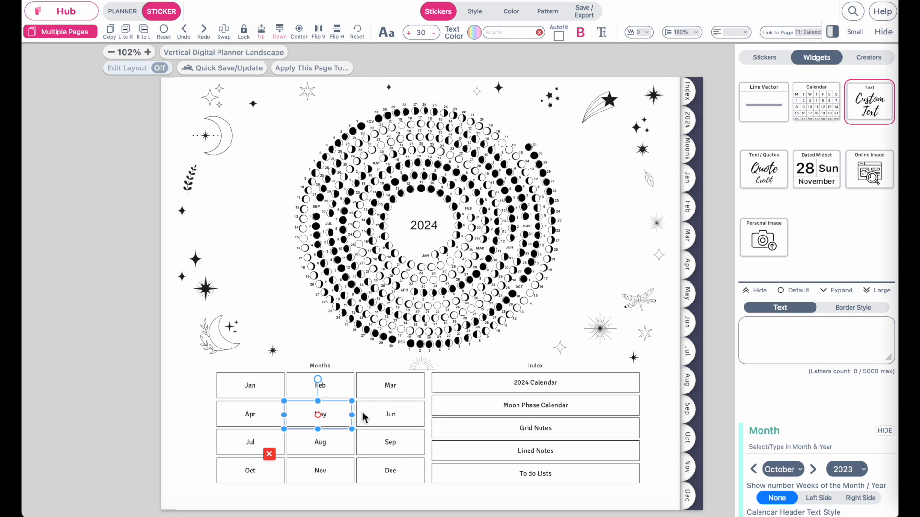
{"action": "left_click", "coordinate": [389, 415]}
{"action": "left_click_drag", "start_coordinate": [397, 412], "coordinate": [387, 413]}
Step: Realign the invisible link stickers of the Index list, from 2024 Calendar down to To do Lists, with their boxes
{"action": "left_click", "coordinate": [462, 383]}
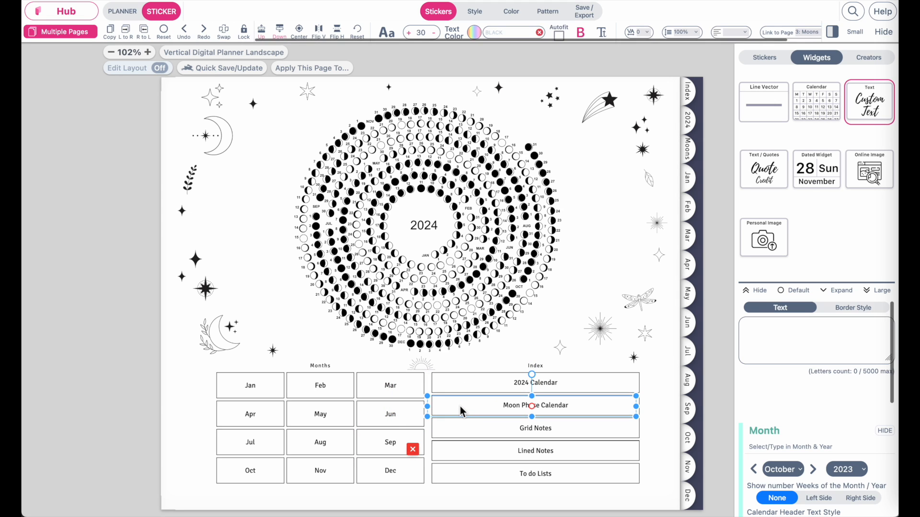
{"action": "left_click", "coordinate": [479, 452]}
{"action": "left_click", "coordinate": [459, 458]}
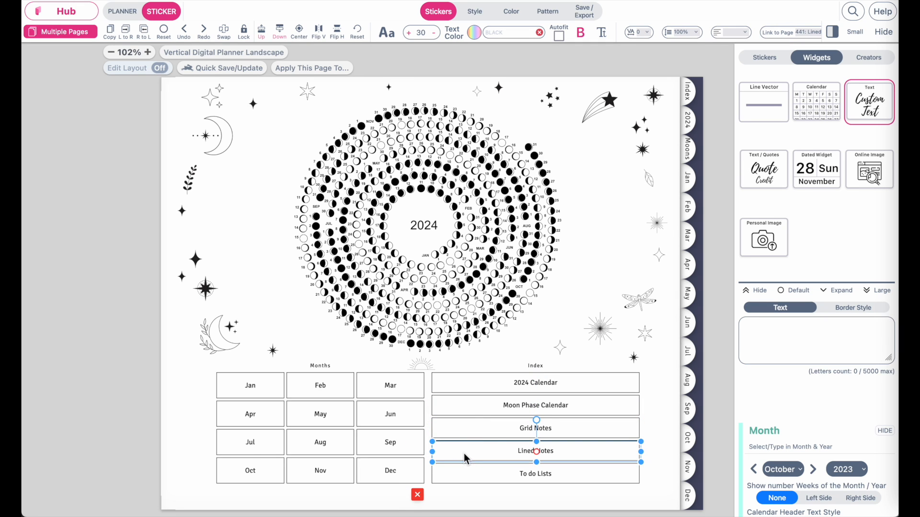
{"action": "left_click", "coordinate": [466, 426]}
{"action": "left_click", "coordinate": [458, 479]}
{"action": "left_click_drag", "start_coordinate": [458, 479], "coordinate": [463, 477]}
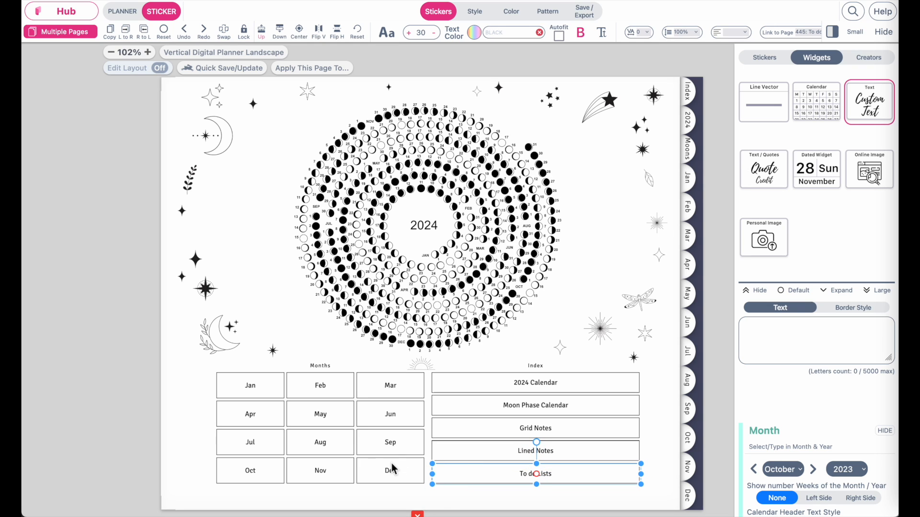